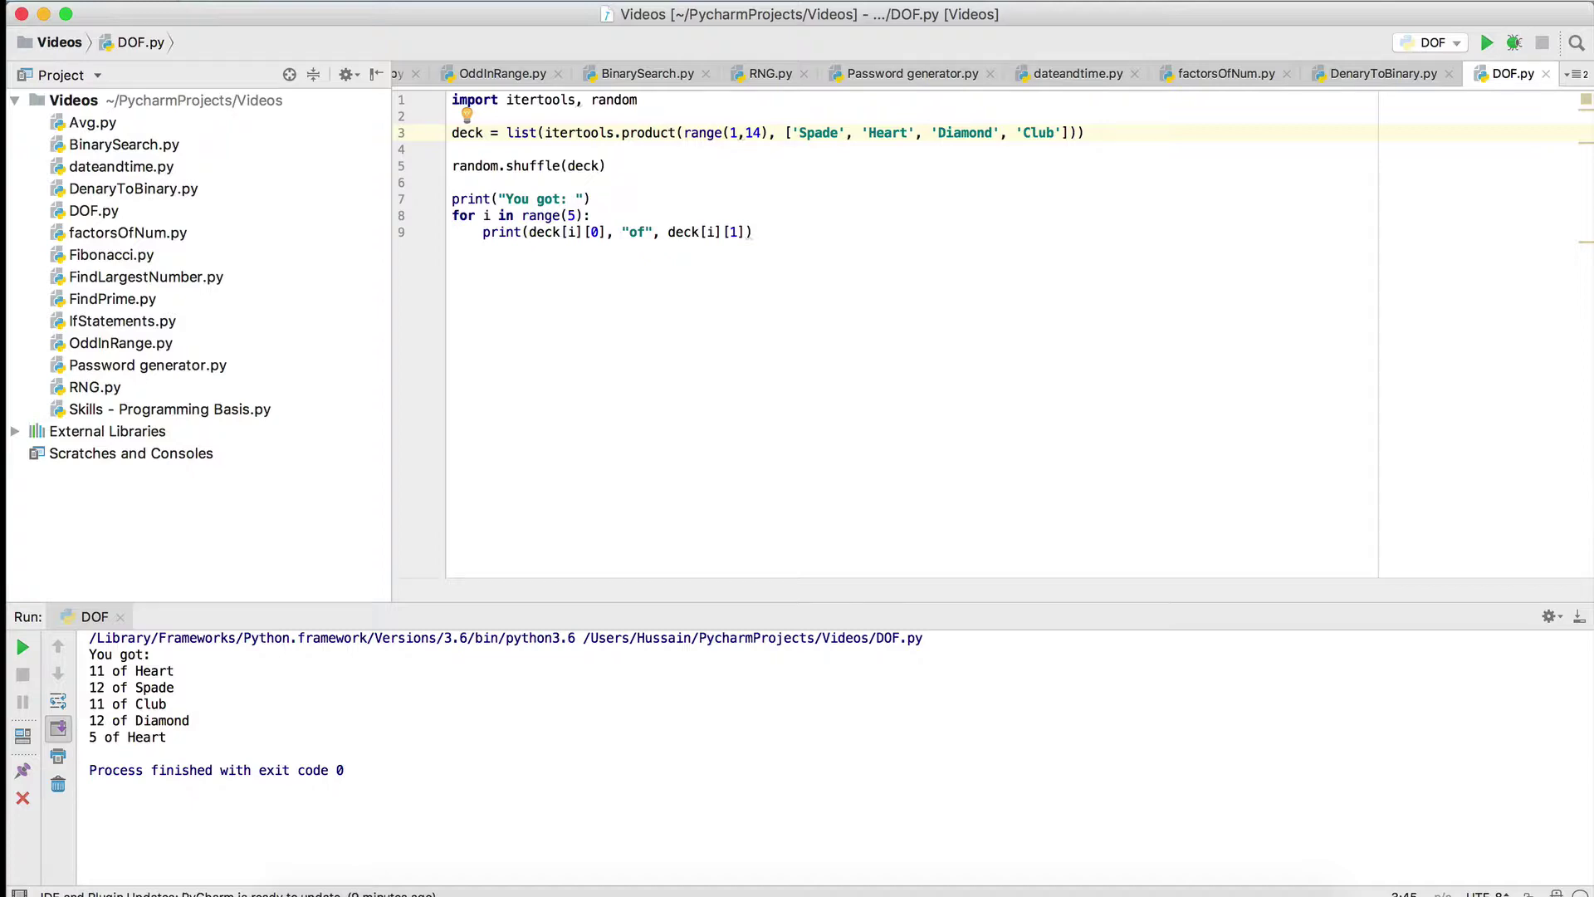
Open the New Python File prompt from the File > New menu to name it AO
left_click(188, 13)
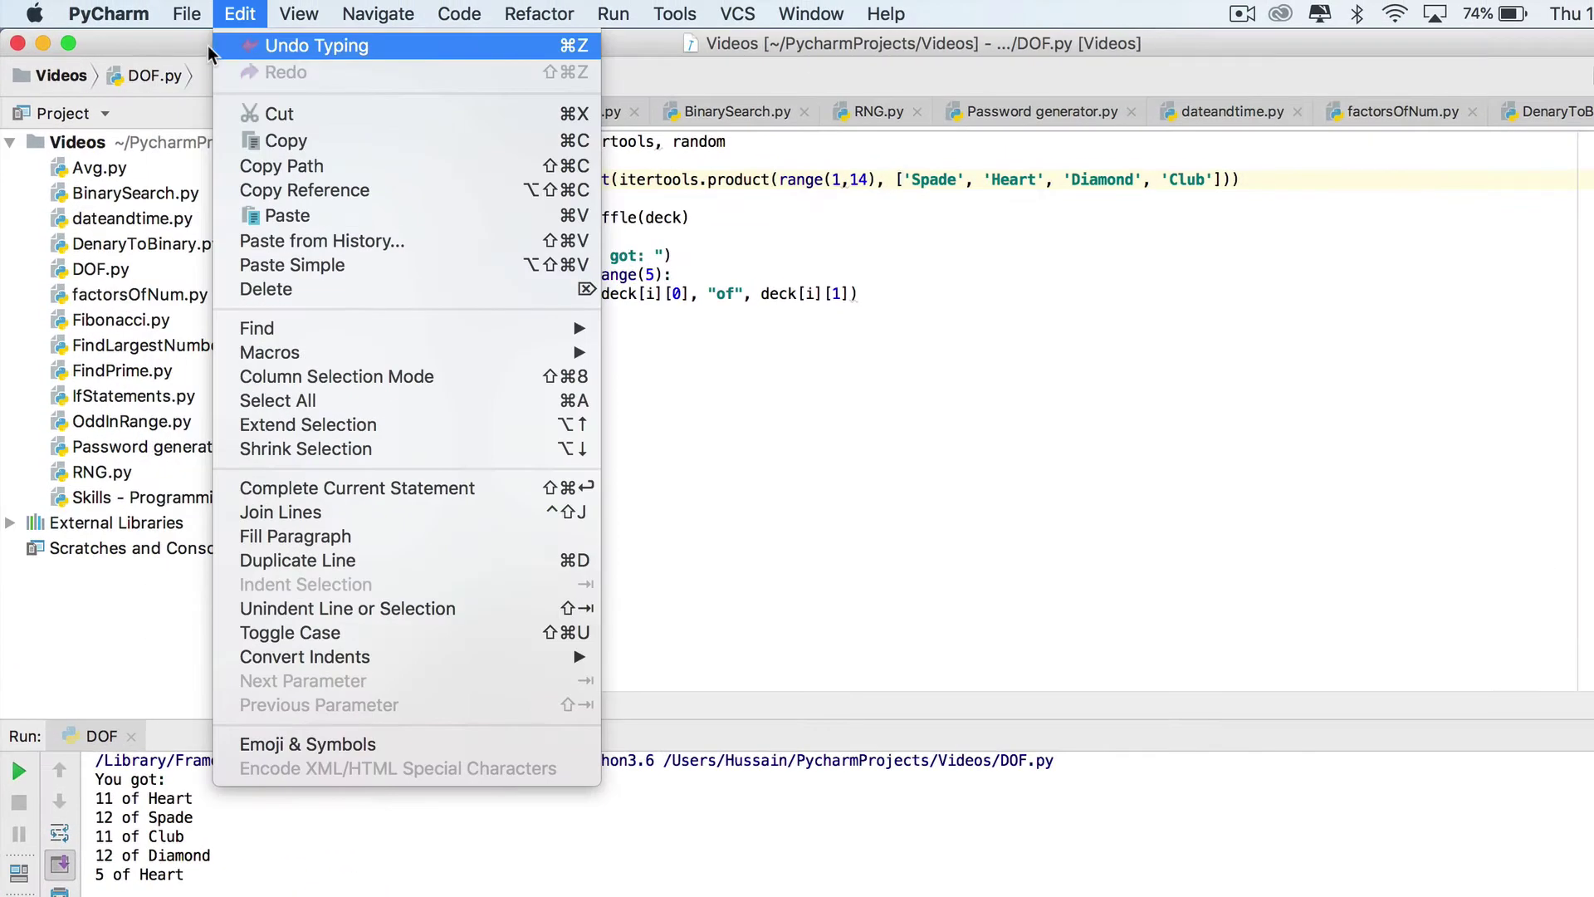
left_click(199, 67)
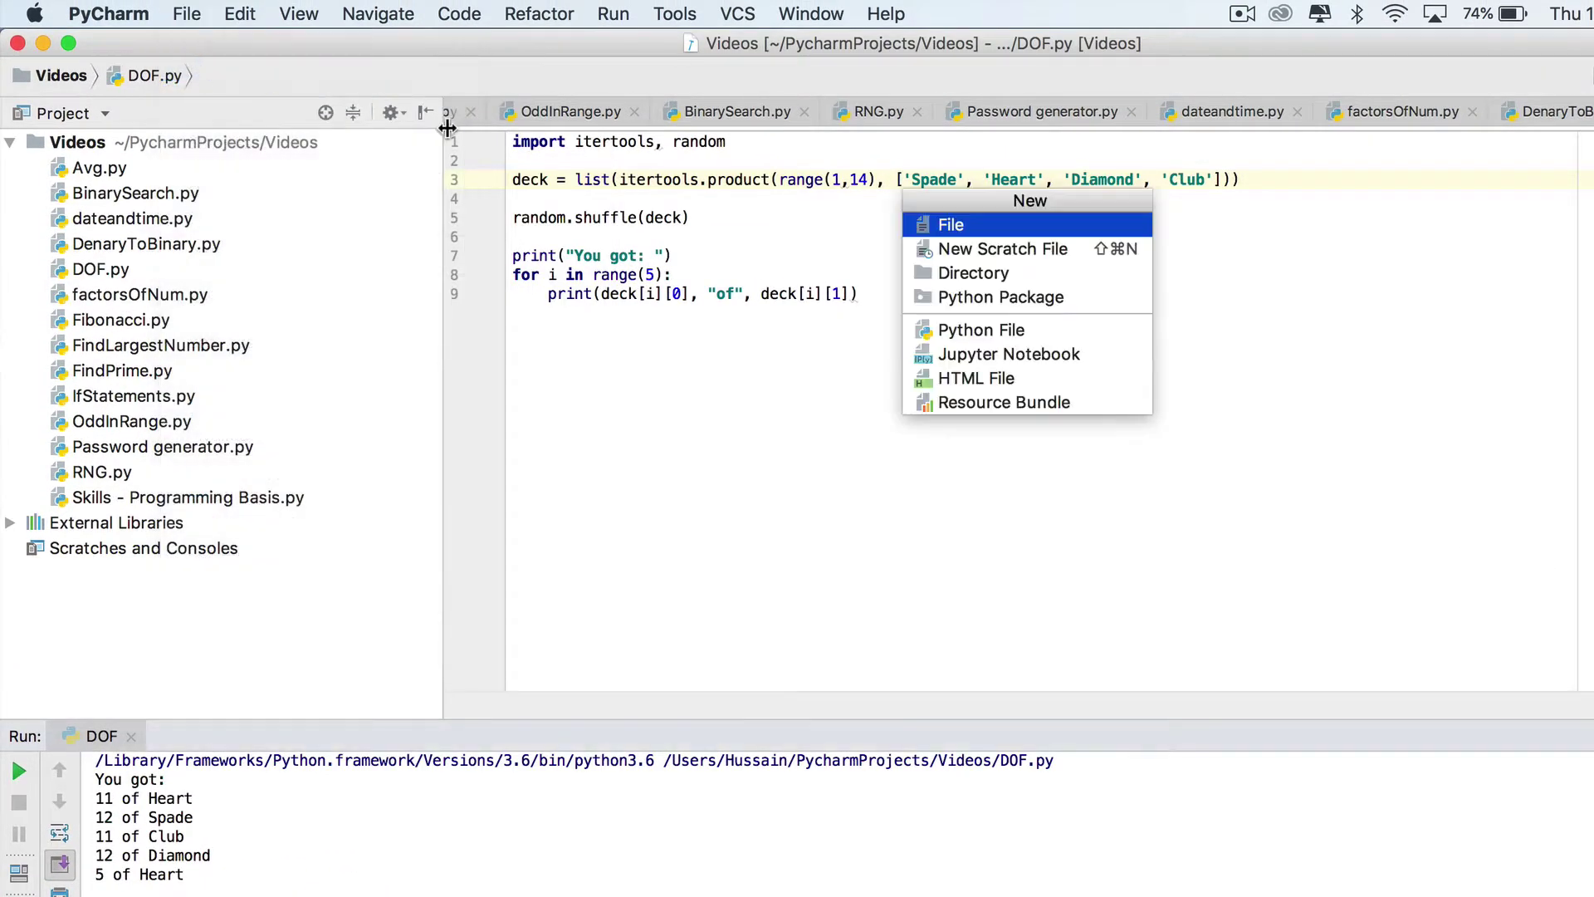
left_click(942, 327)
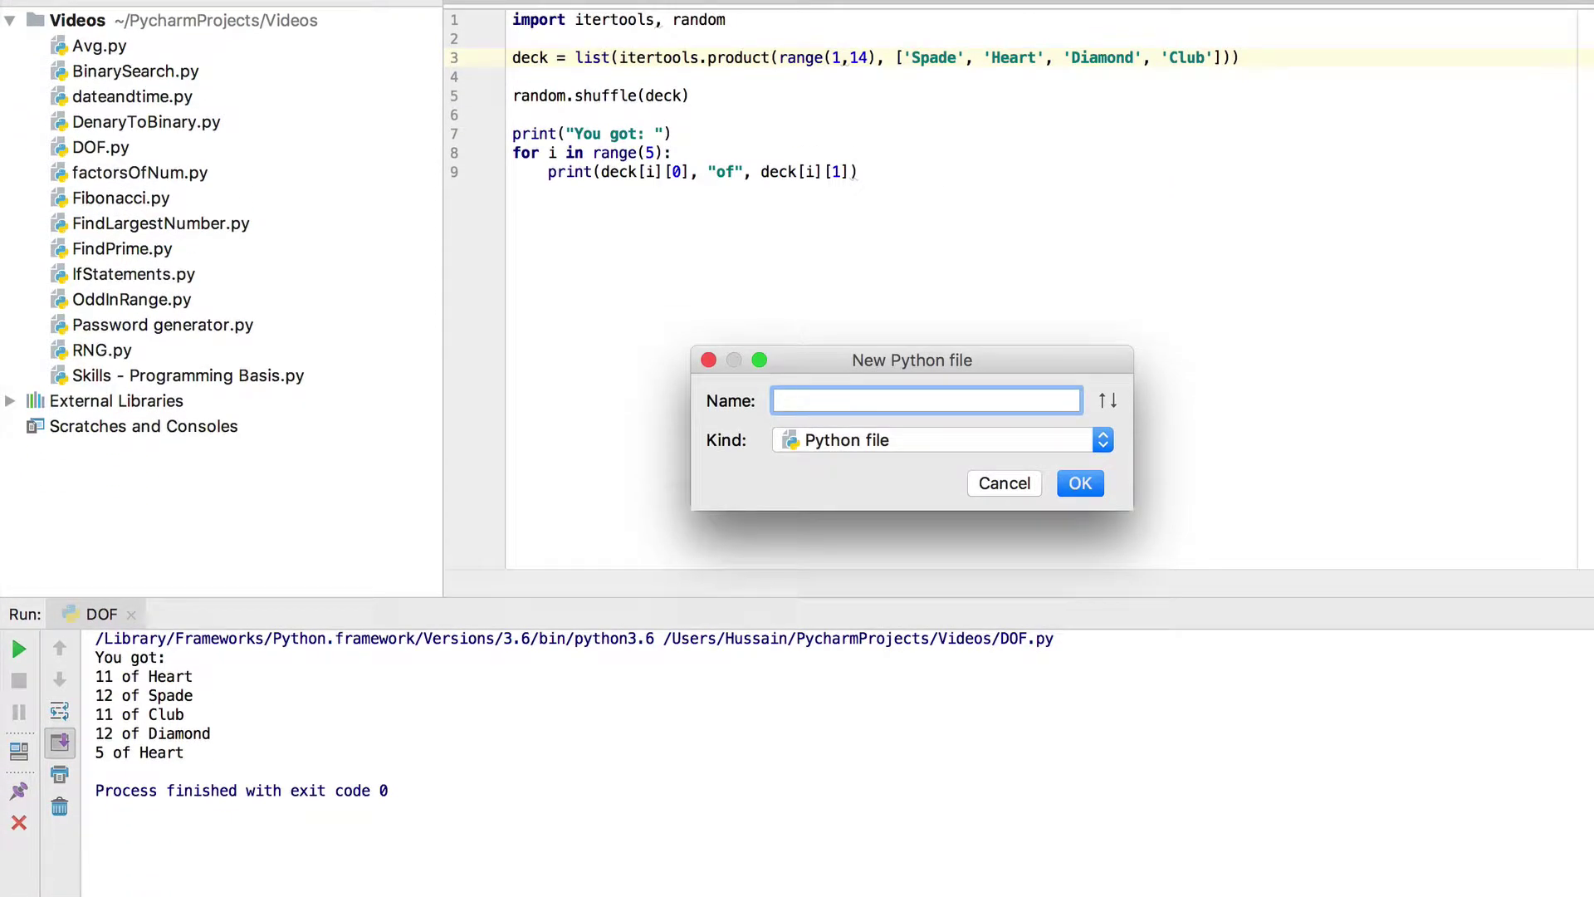
type("AO")
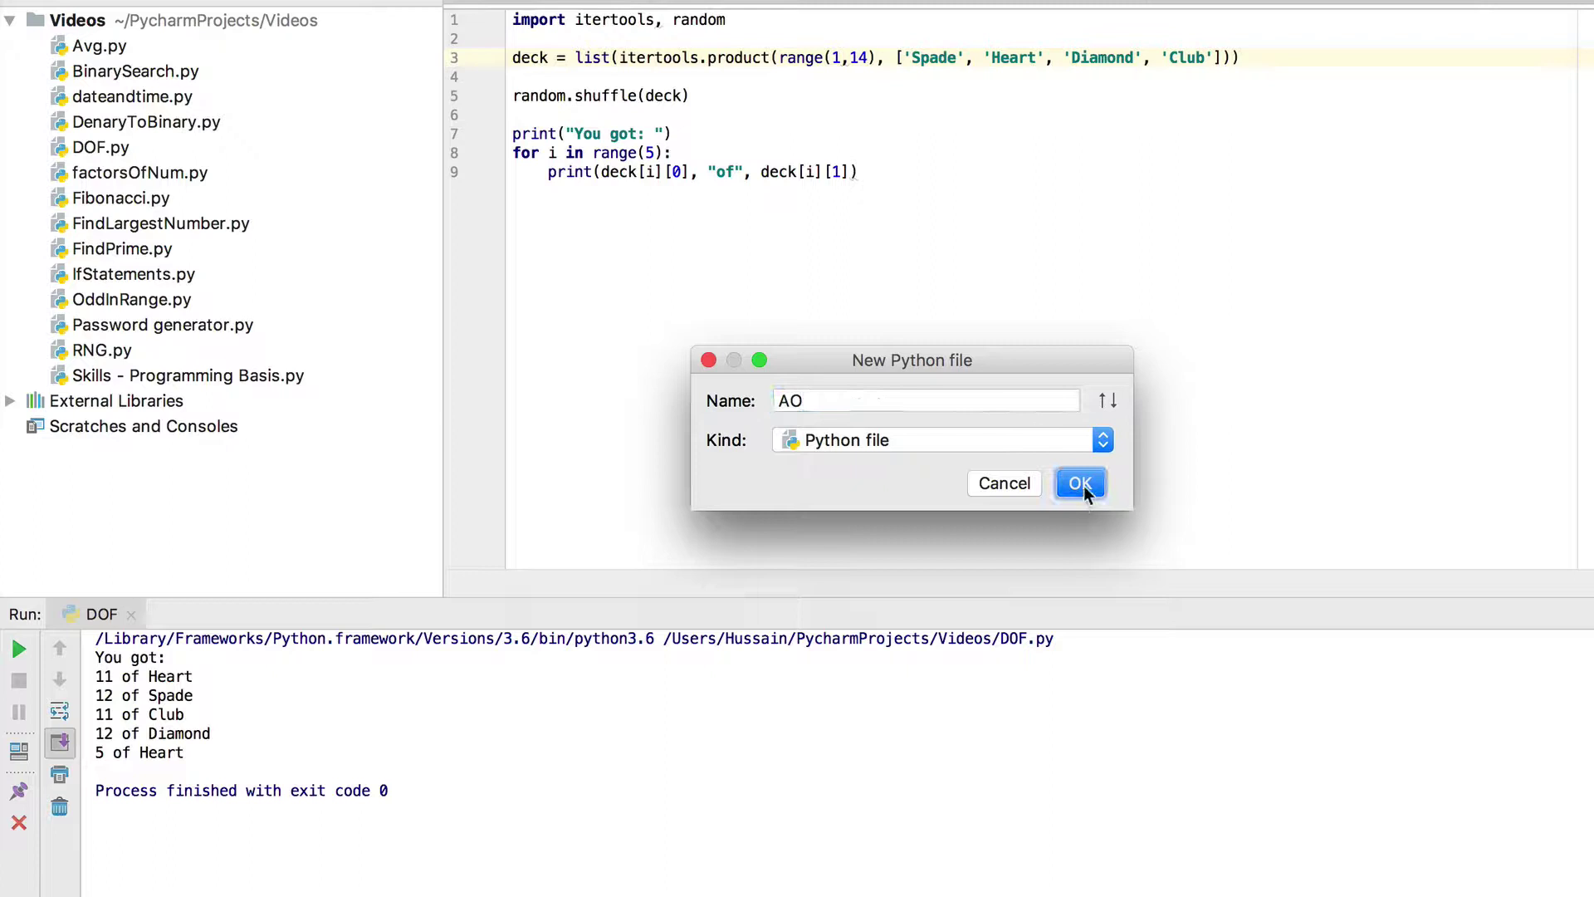
Create AO.py and write my_string = "carrot banana apple" on line 1, fixing typos
left_click(1081, 487)
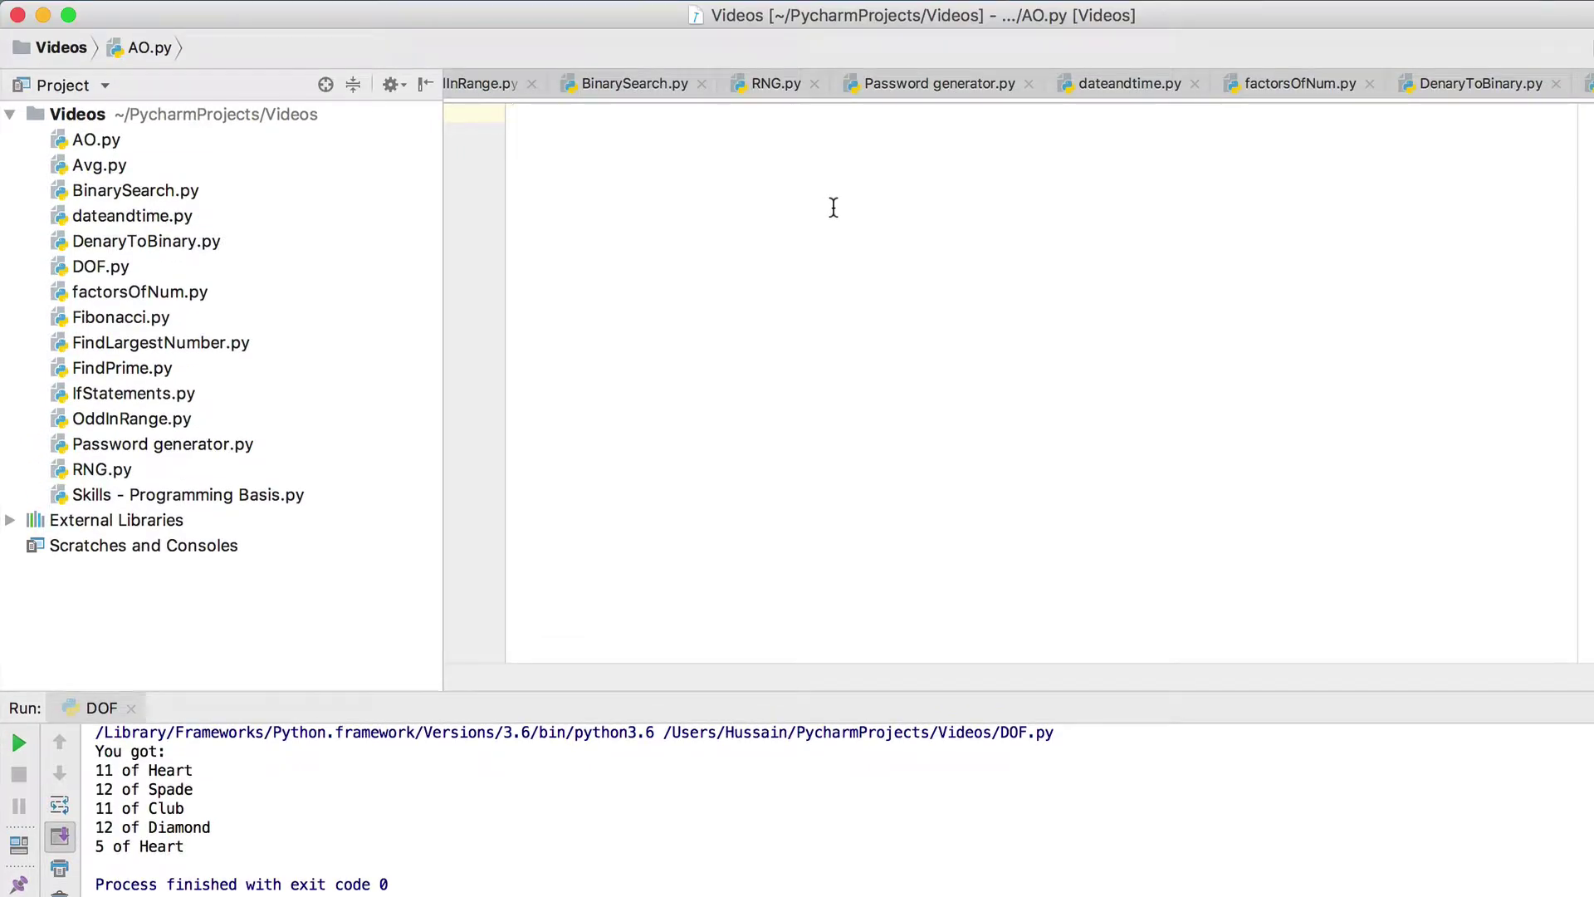
type("my_st")
type("ring")
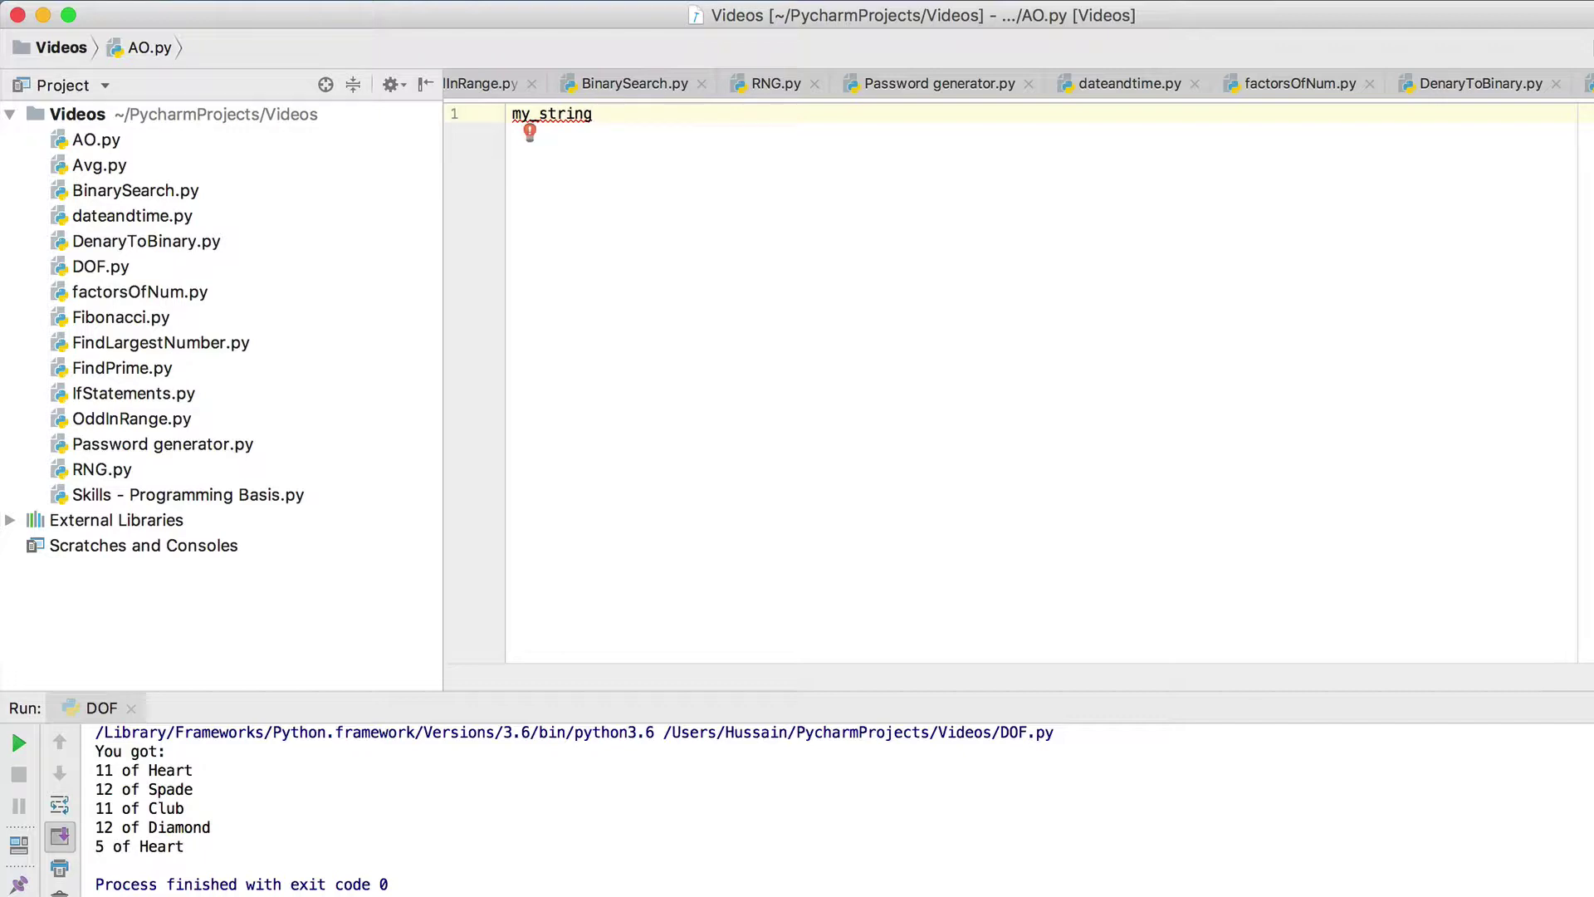
type(" = '")
key("BackSpace")
type("\"")
type("carrot")
type(" ba")
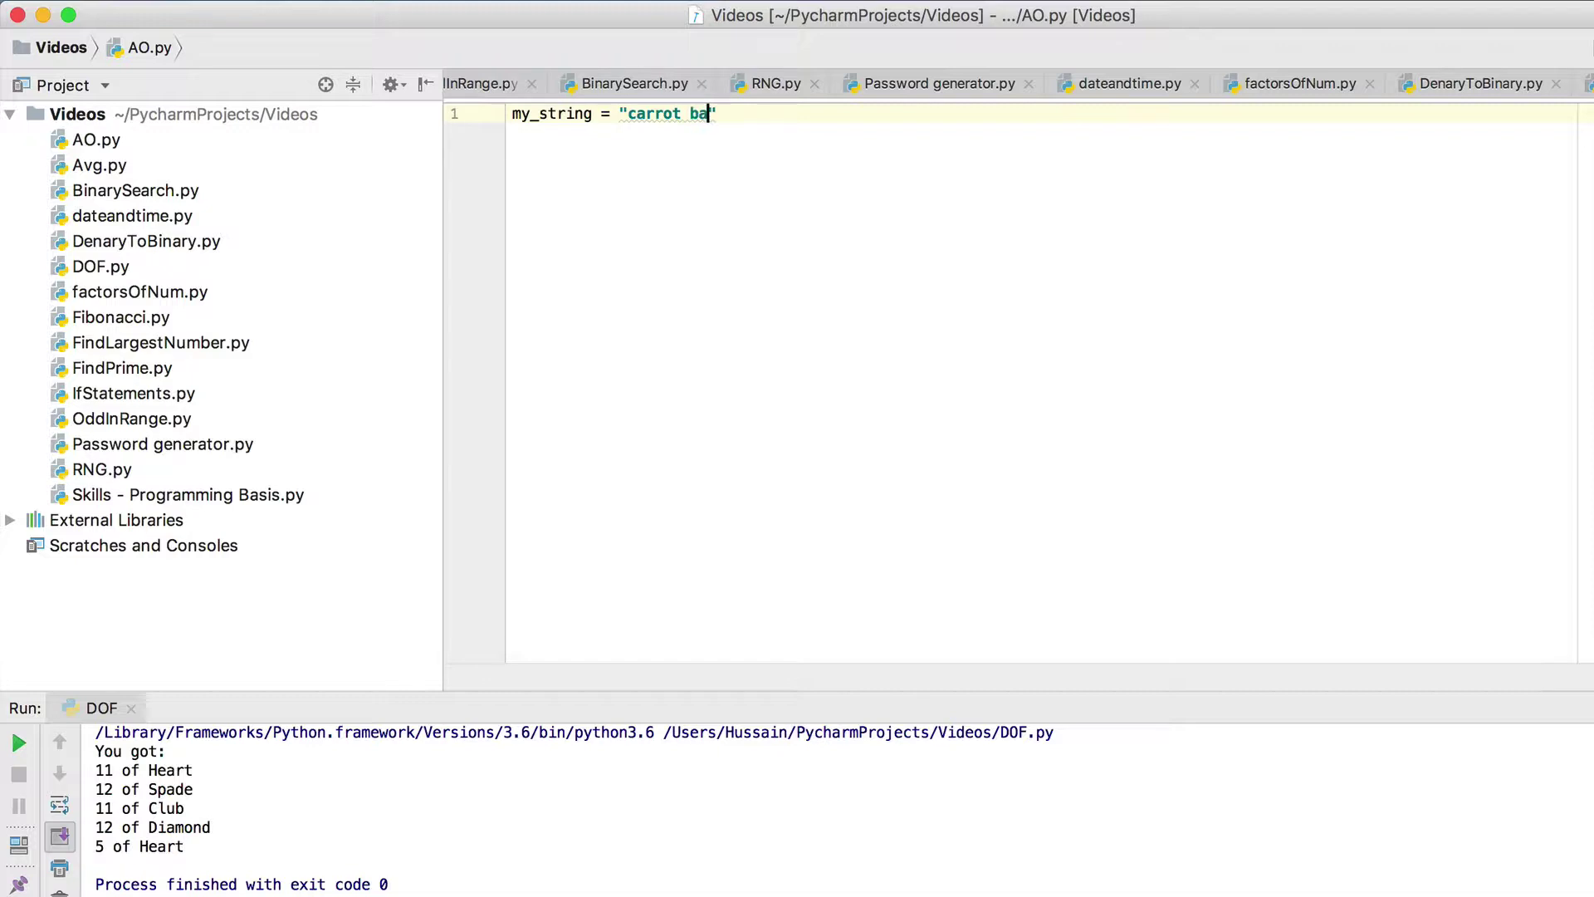
type("nanan")
key("BackSpace")
type("apple")
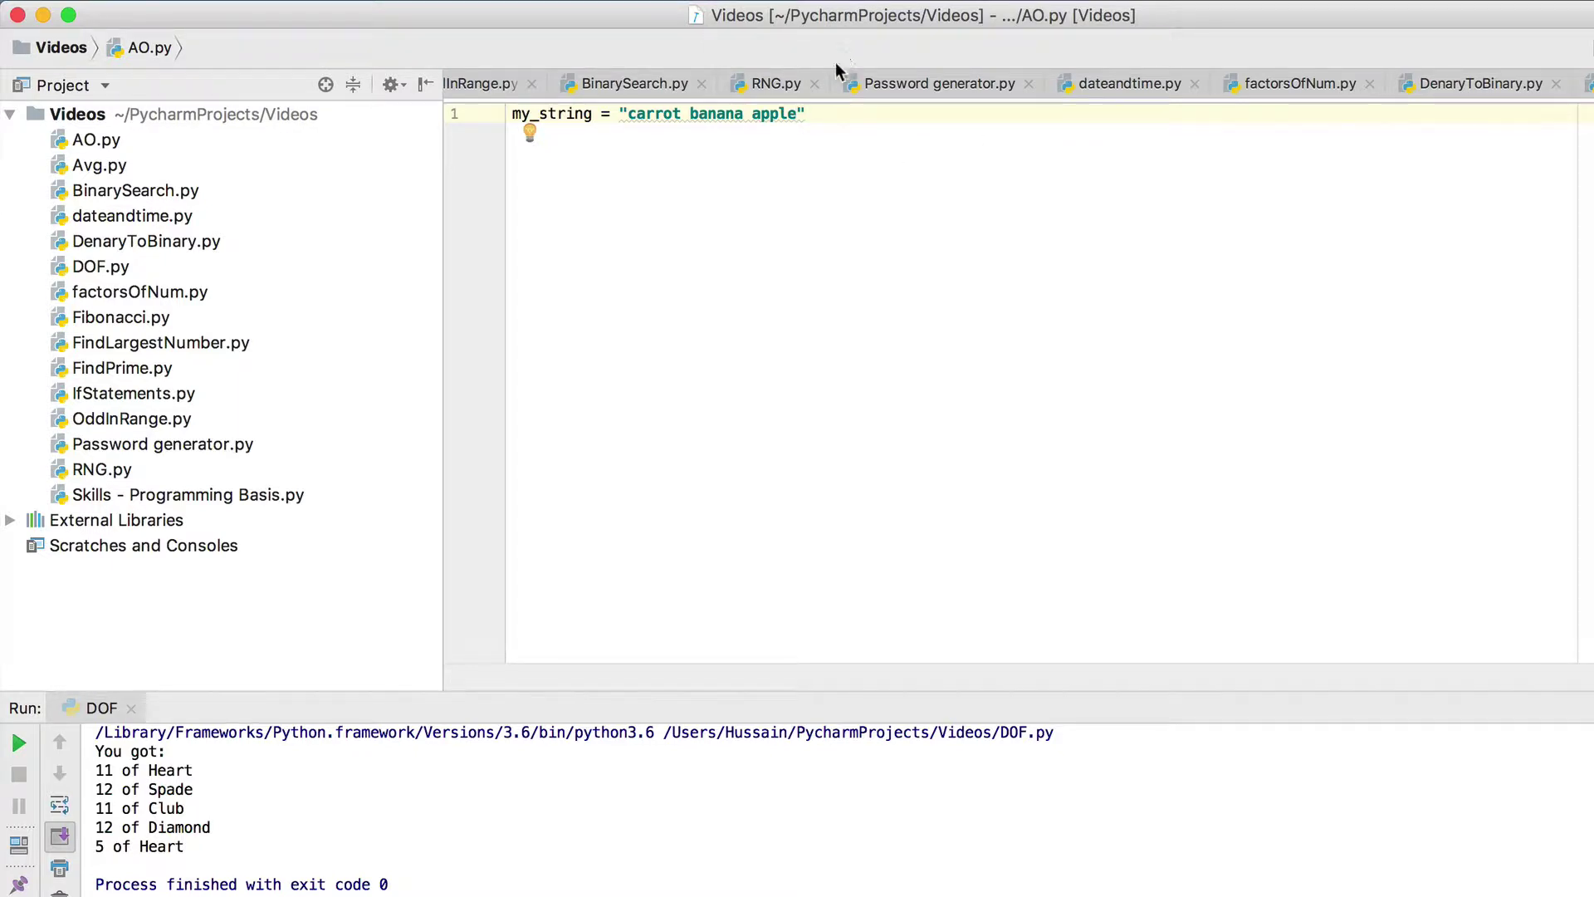
left_click(823, 112)
Add line 2 splitWords = my_string.split(), accepting the my_string and split completions
key("Return")
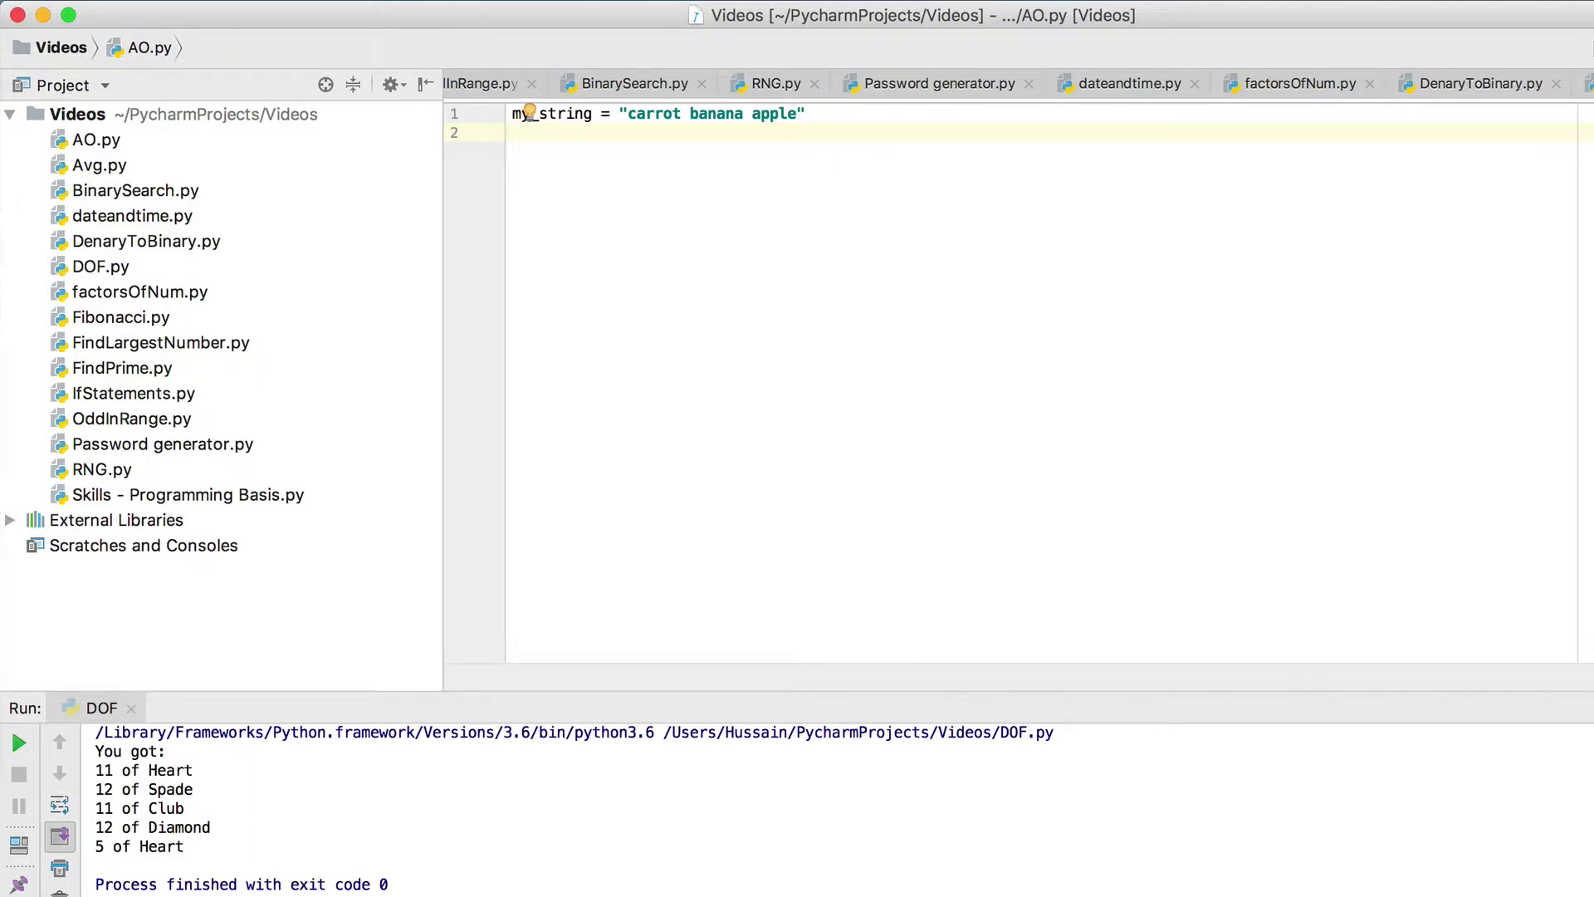
type("w")
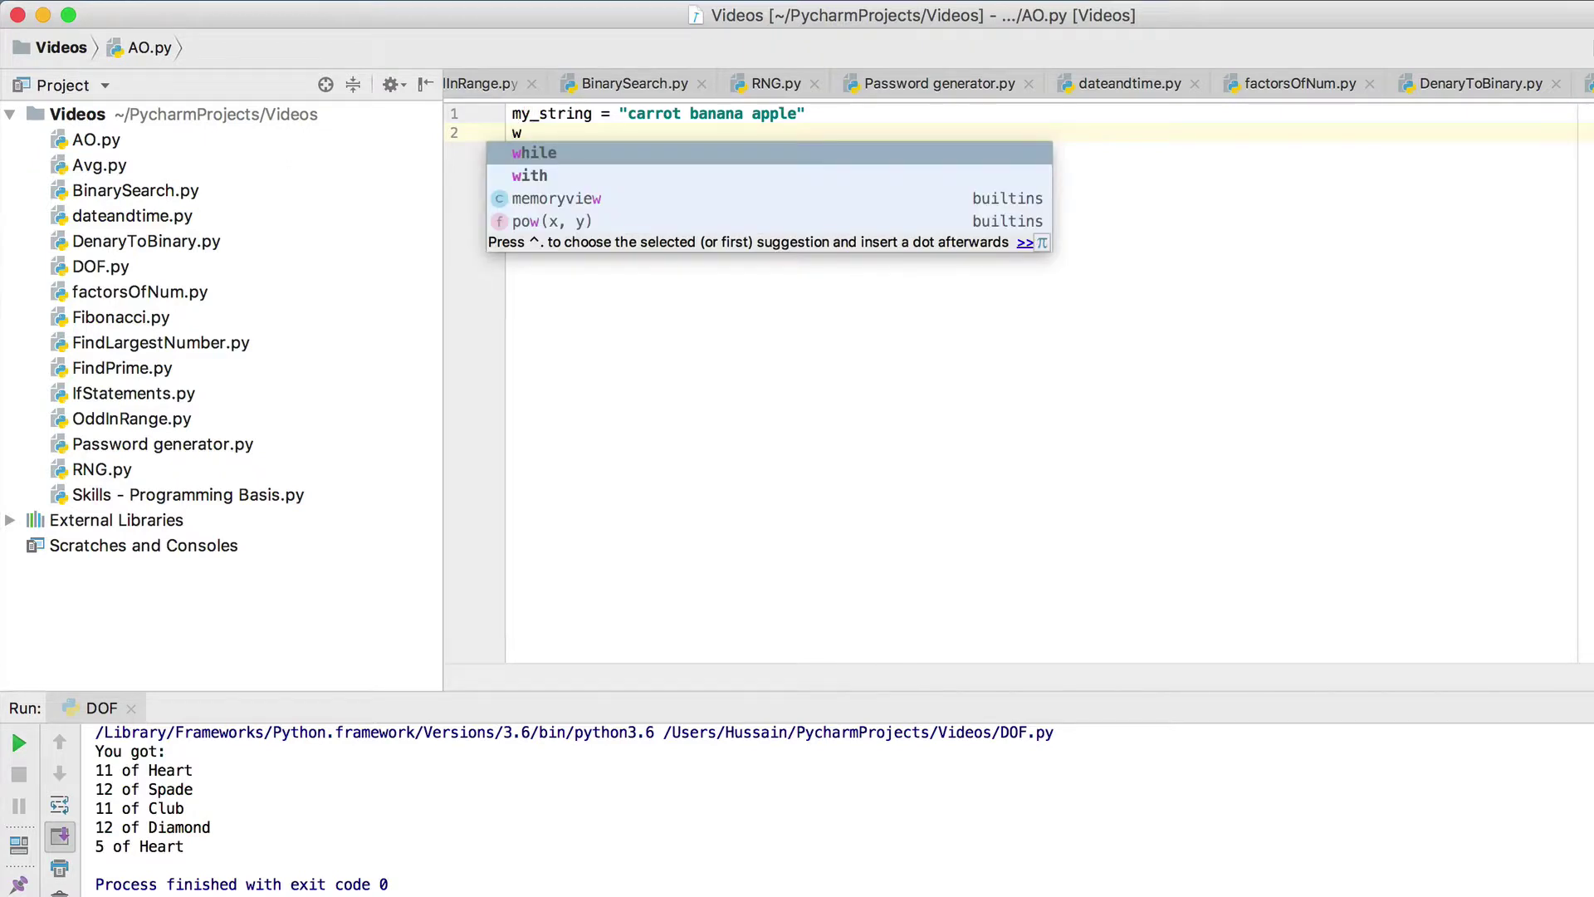
key("BackSpace")
type("splitW")
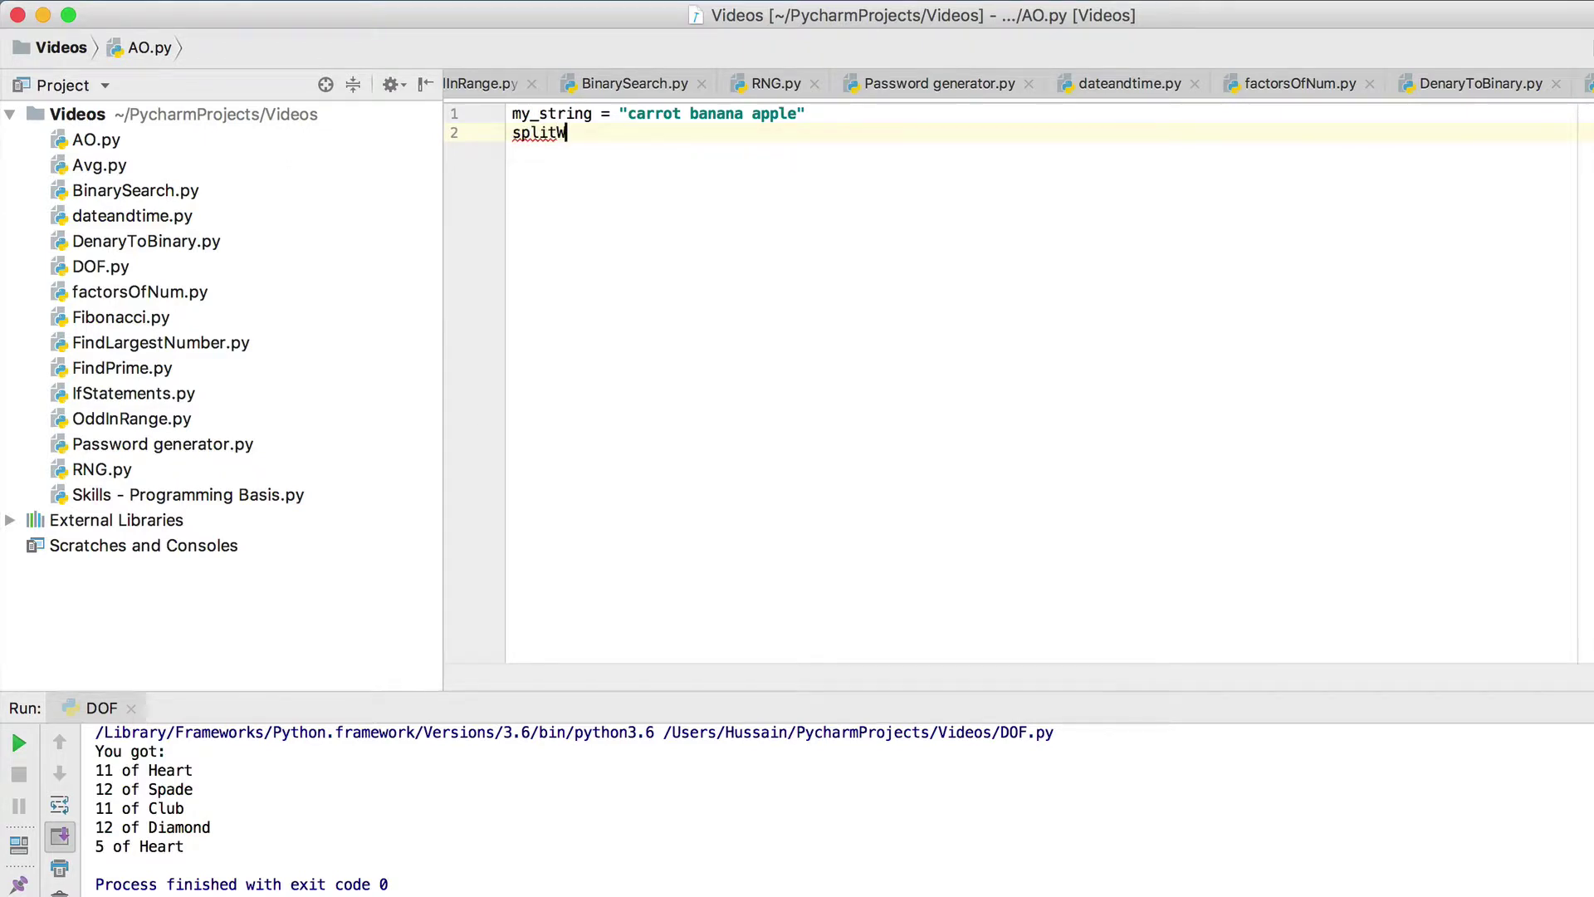
type("ords = ")
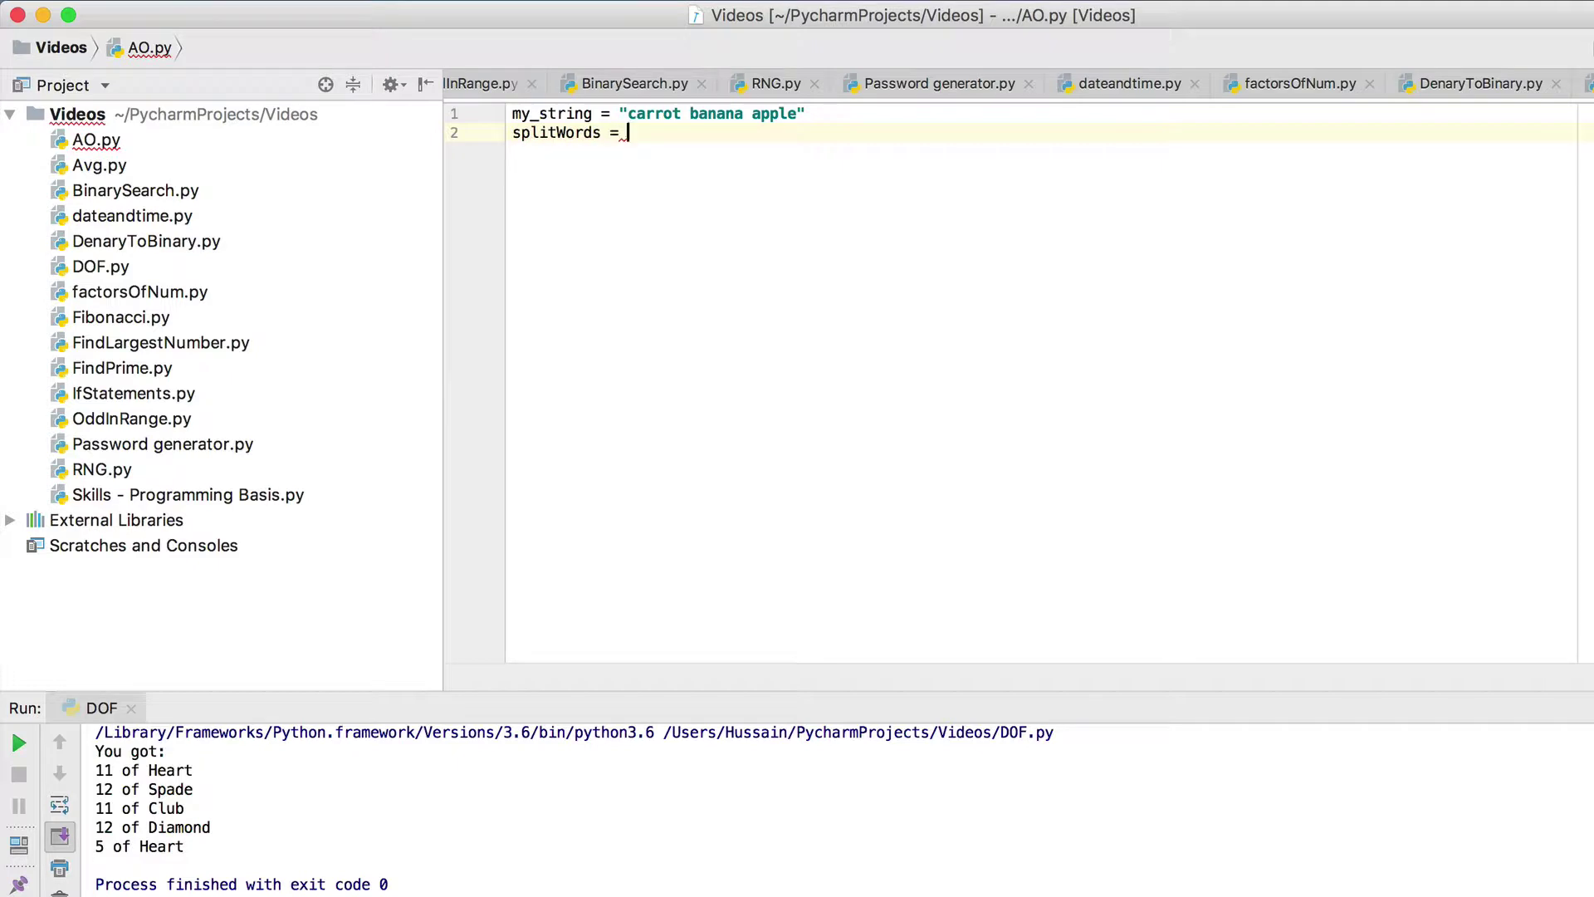
type("my_s")
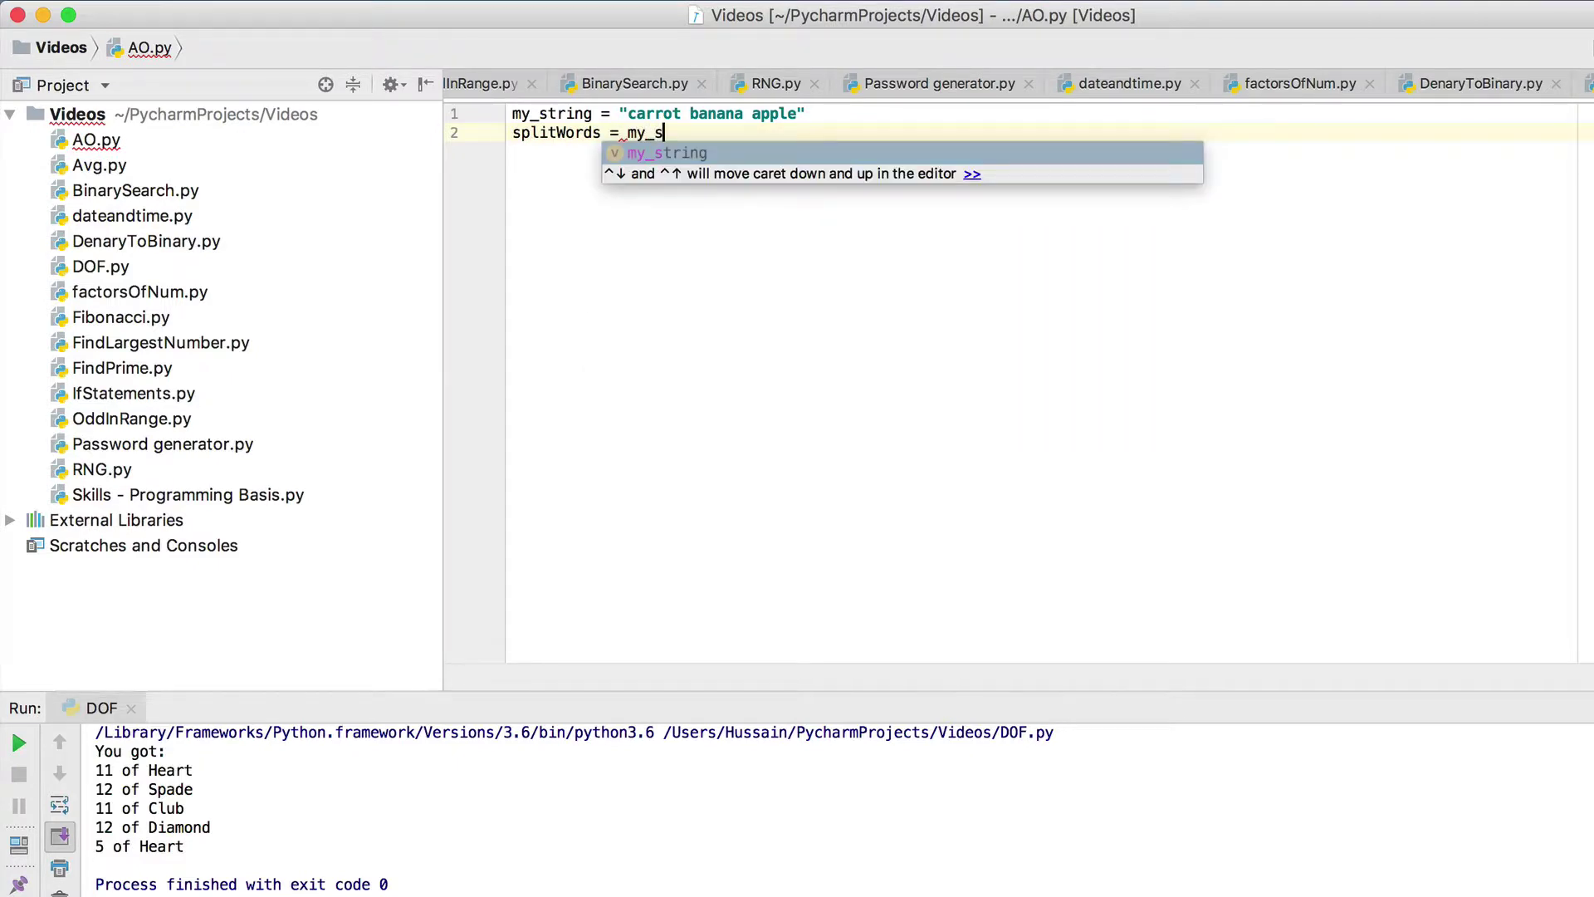
key("Return")
type(".")
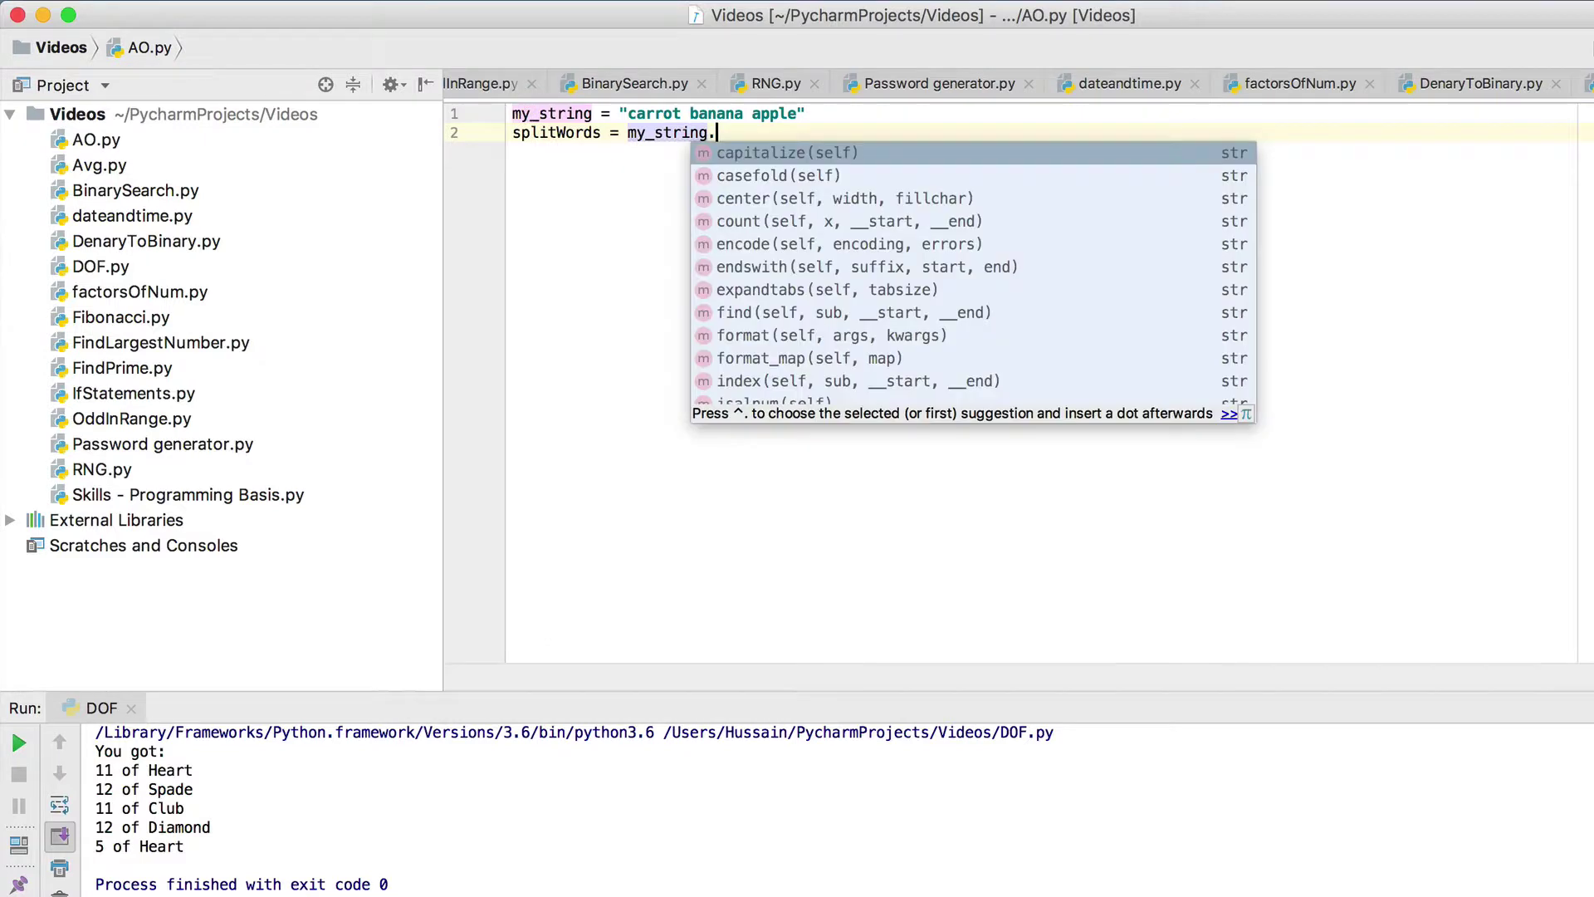
type("split")
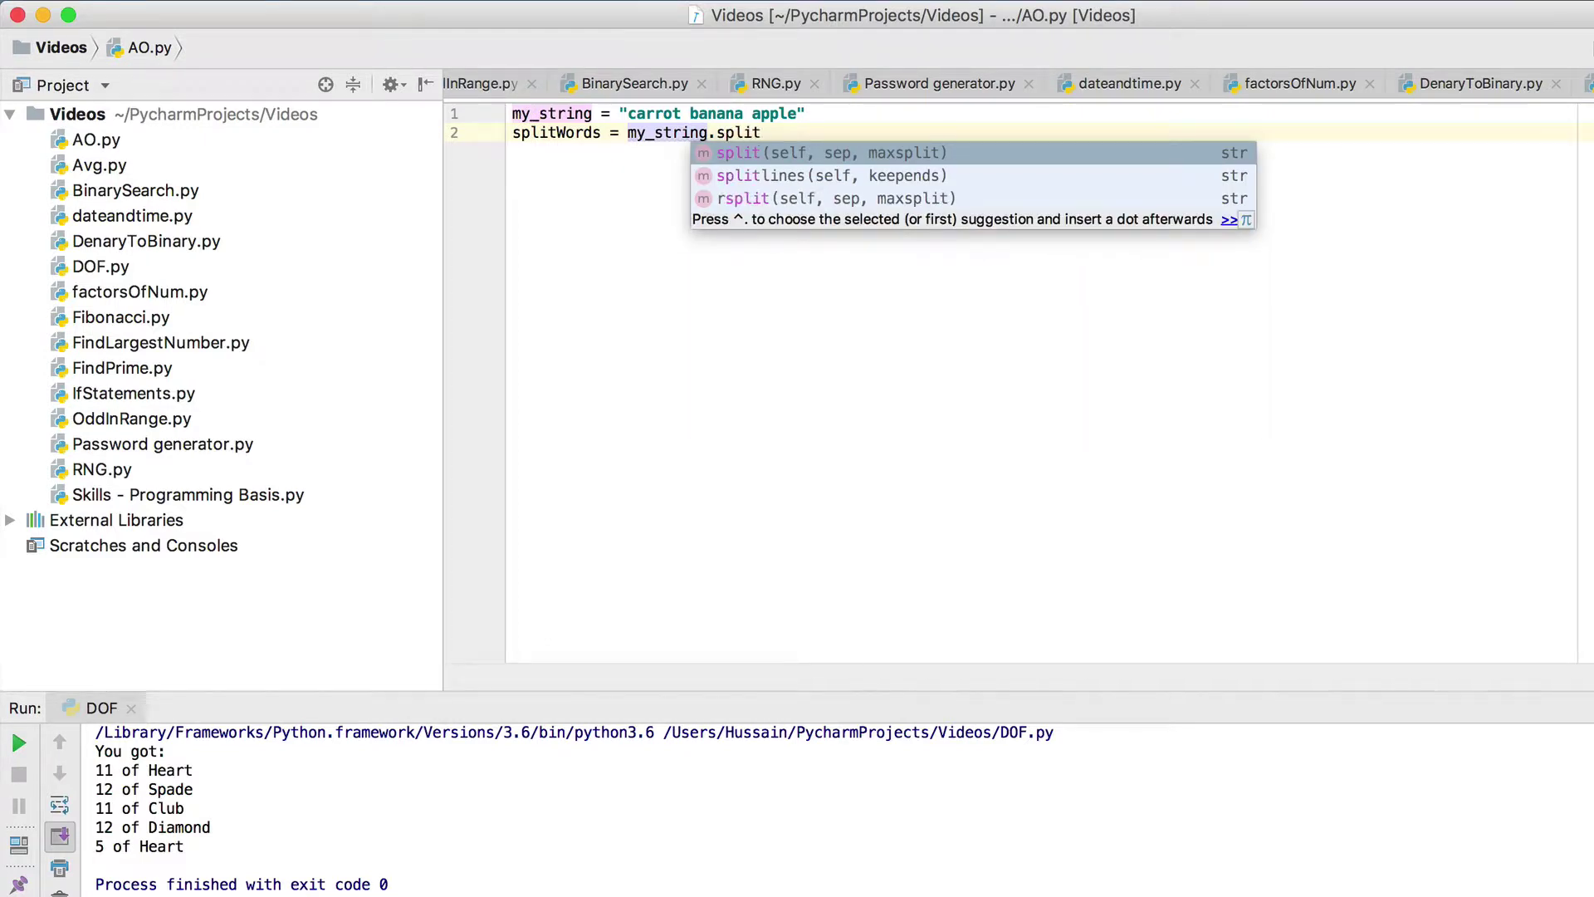
key("Return")
type(")")
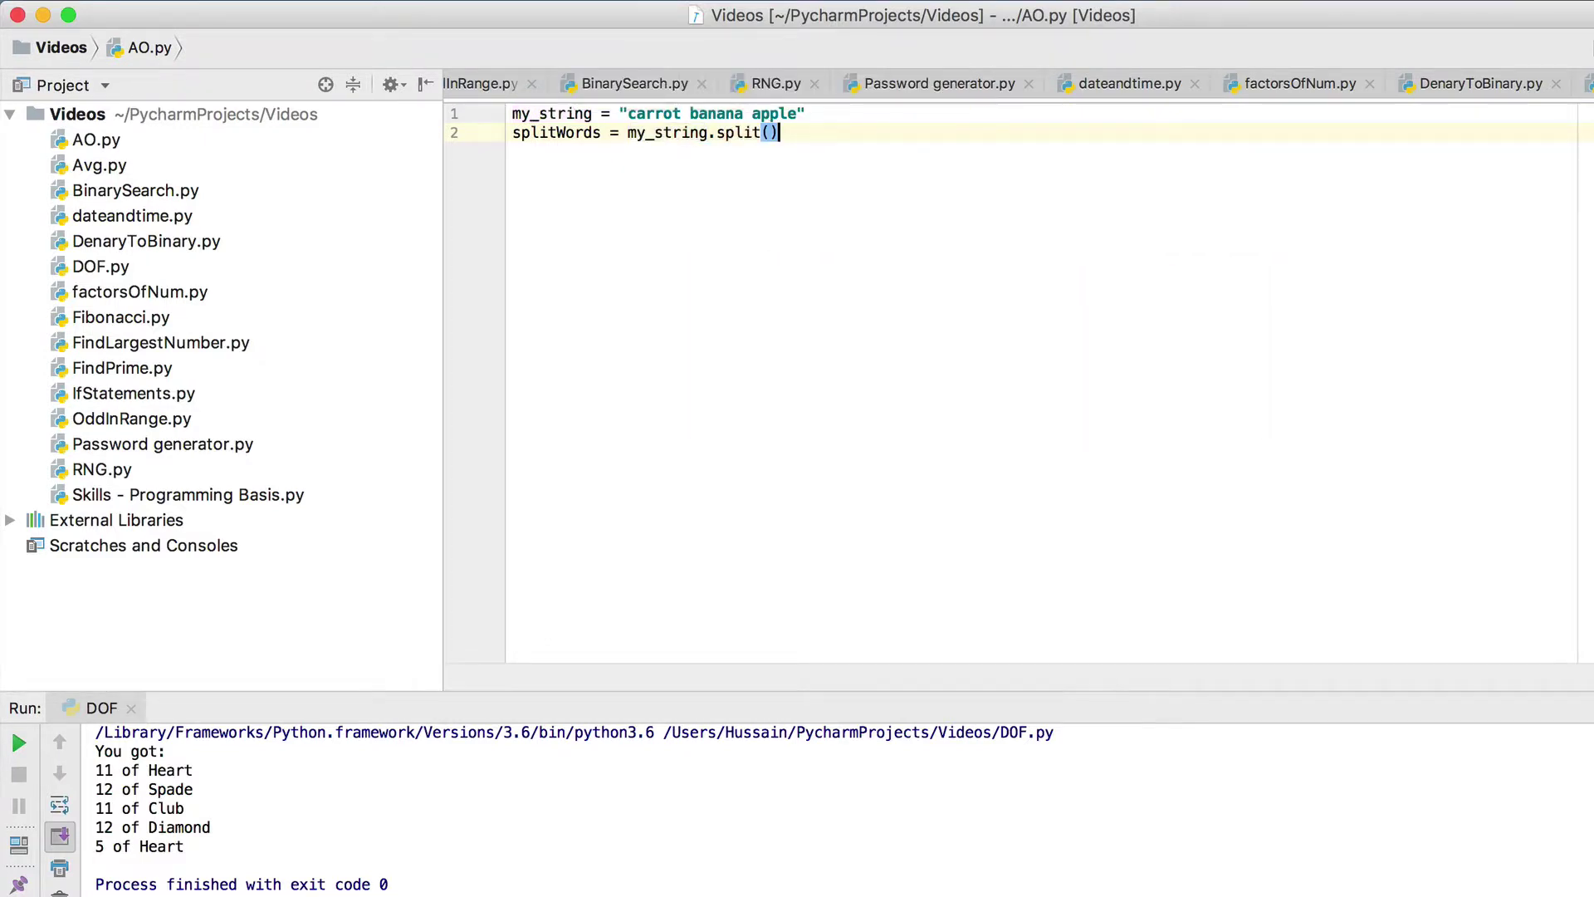
Write splitWords.sort() on line 4, fixing the duplicated variable name, and add blank lines below
key("Return")
key("Return")
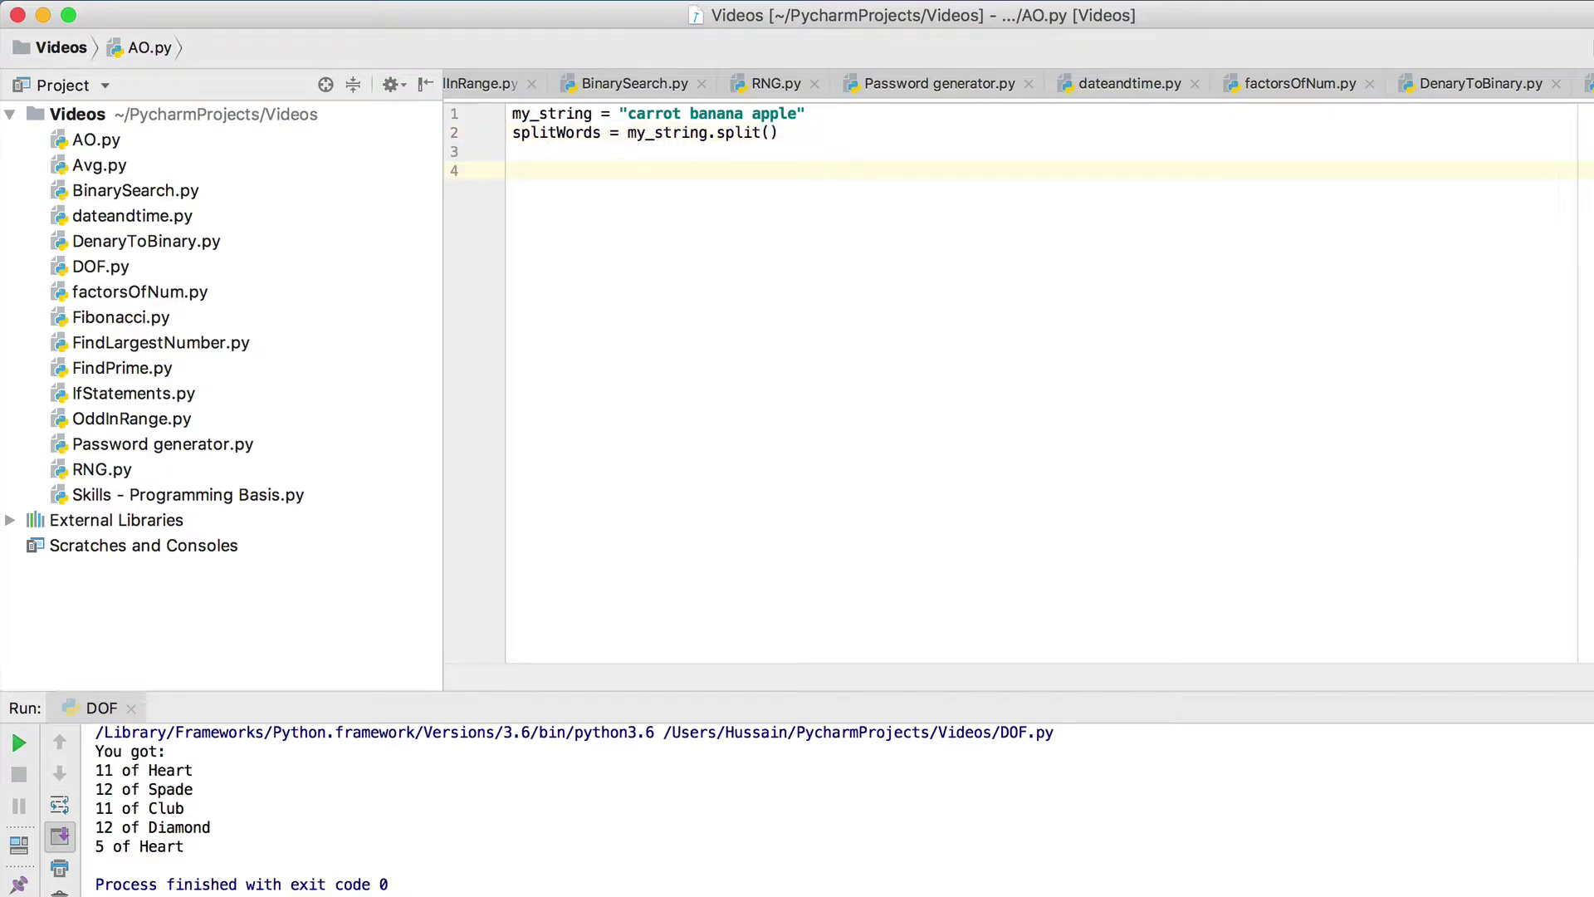
type("wor")
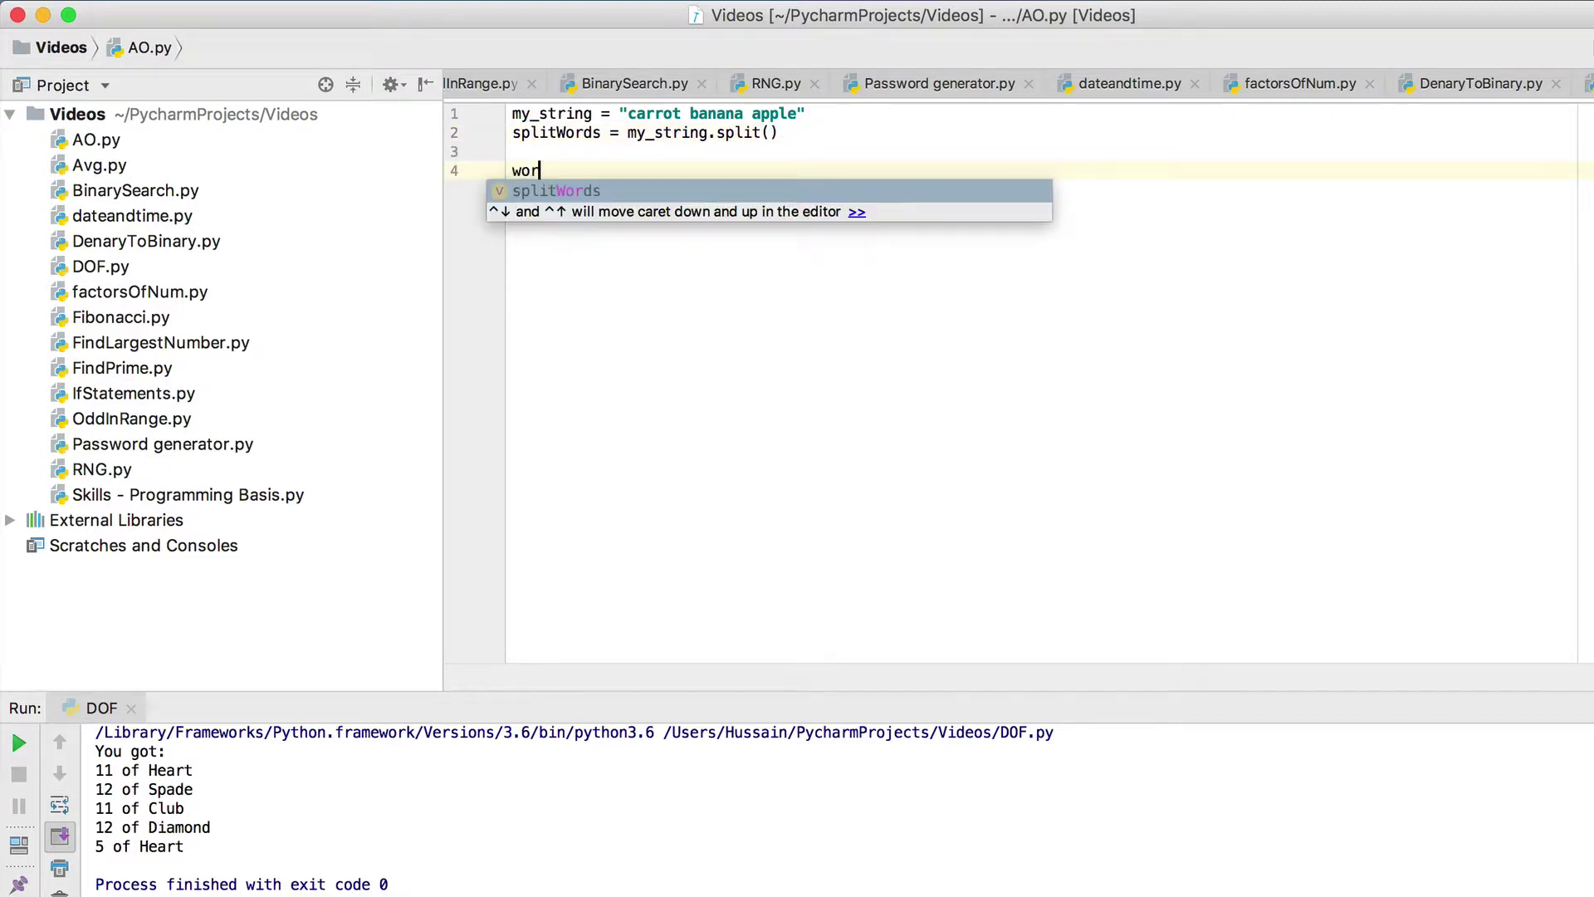
type("ds.s")
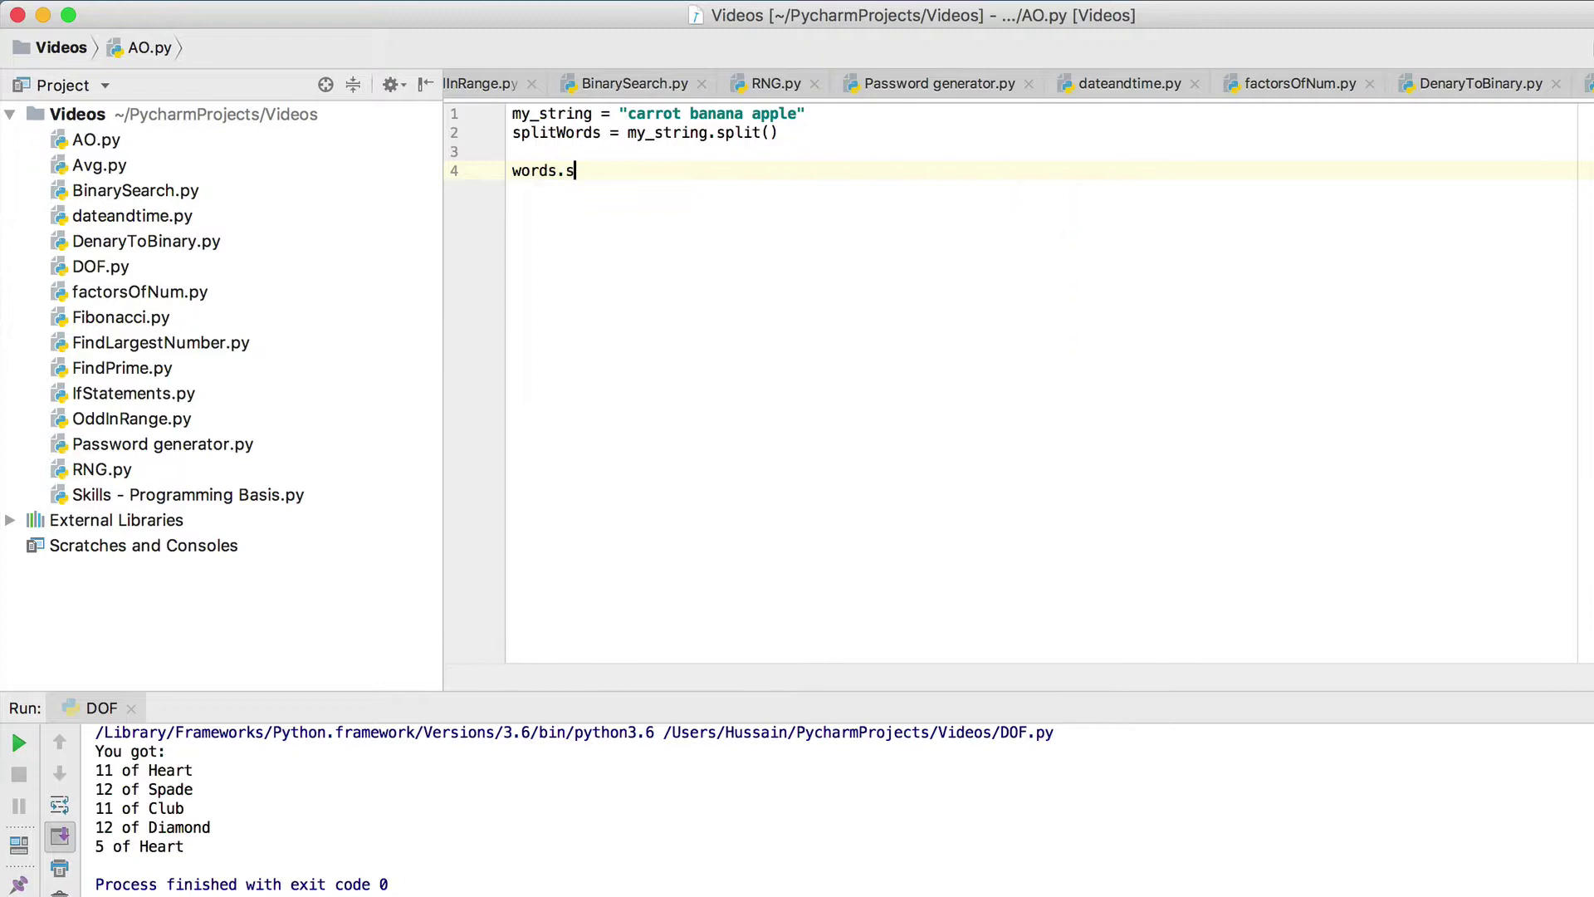
type("ort")
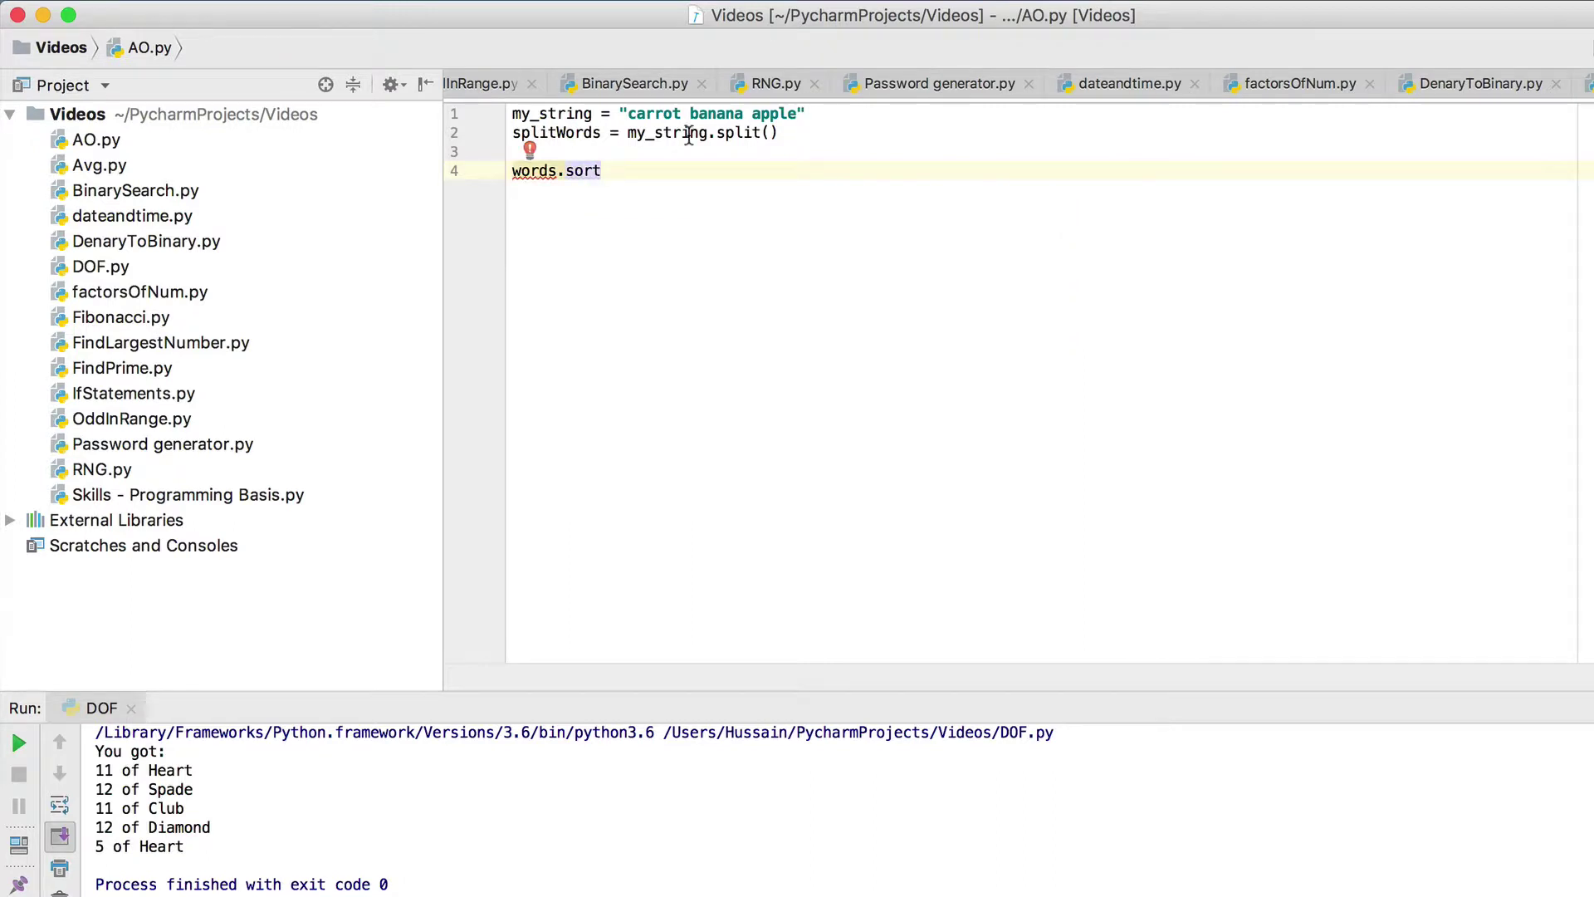
left_click(511, 171)
type("splitWords")
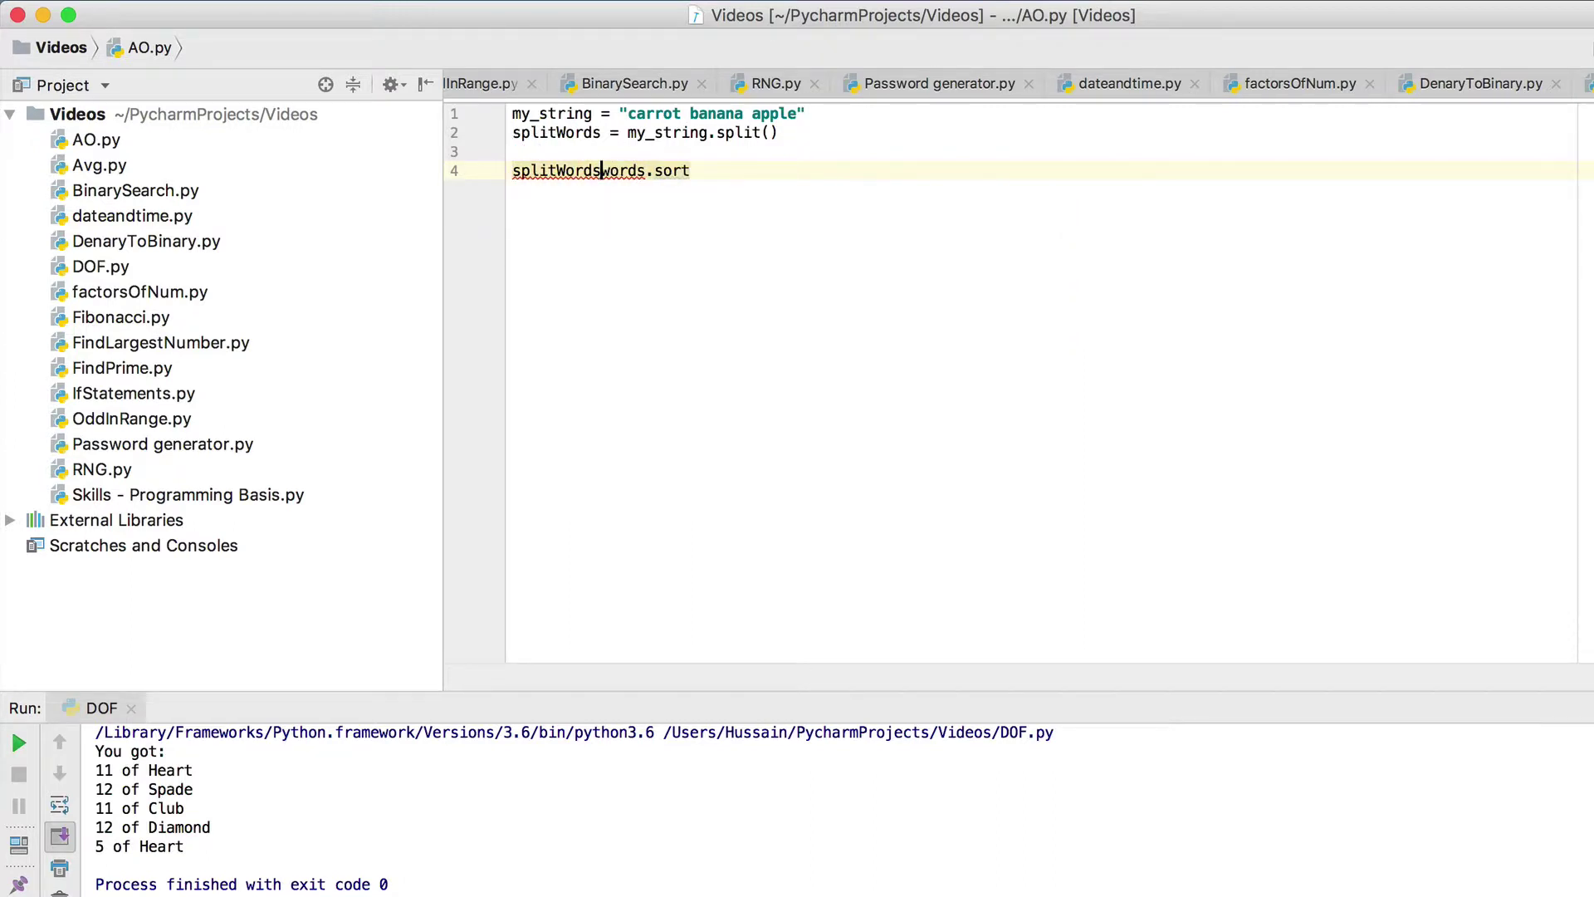
left_click_drag(646, 170, 601, 175)
key("BackSpace")
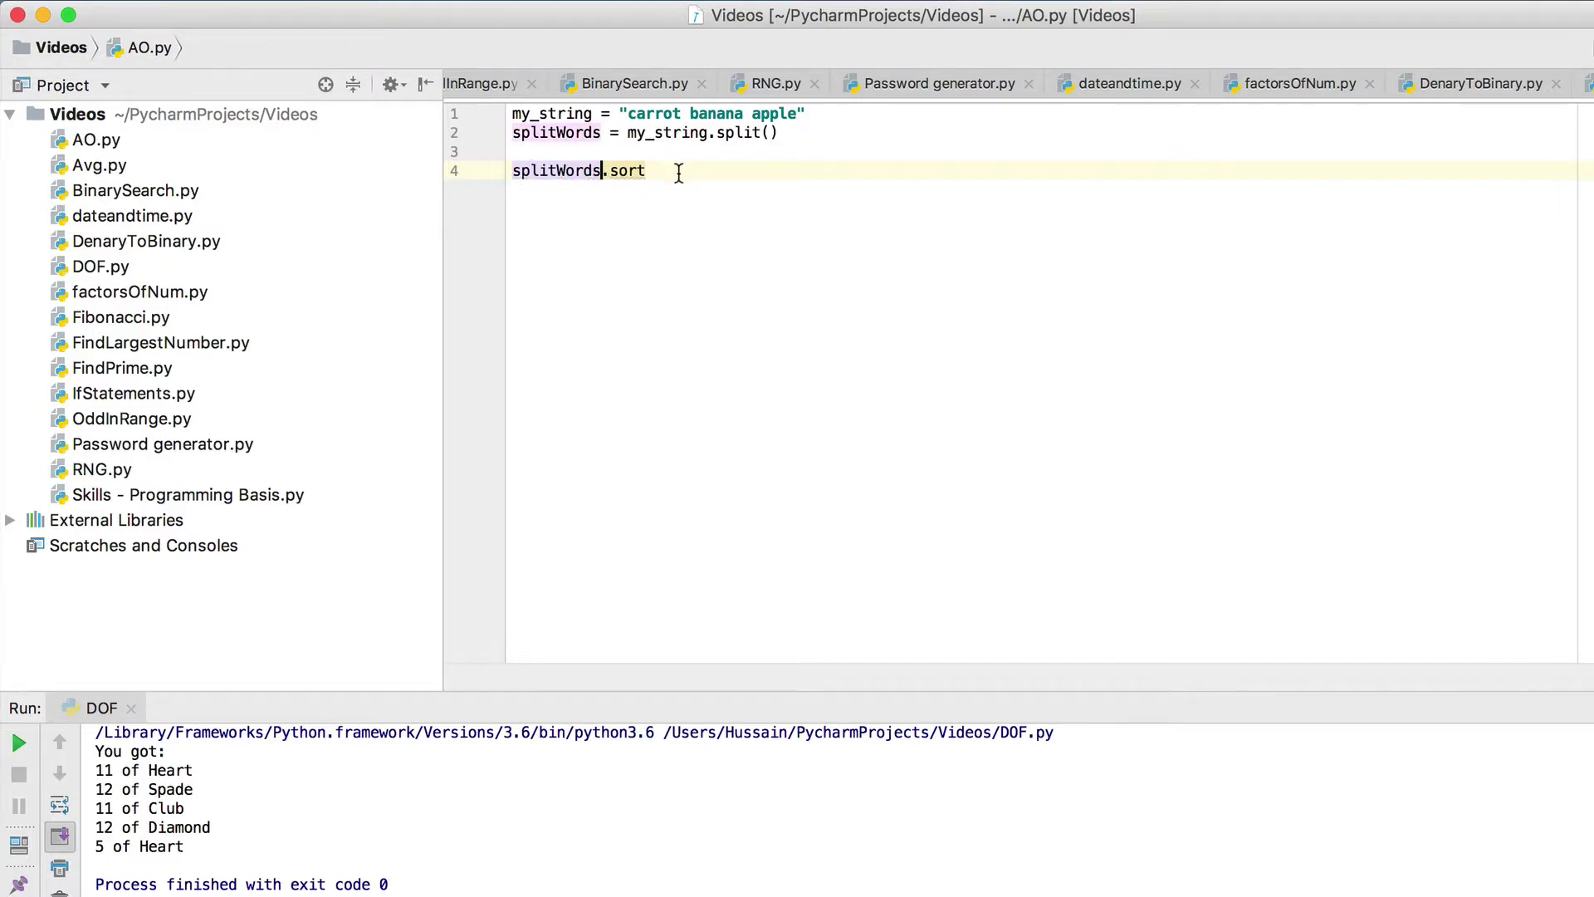
left_click(679, 172)
type("(")
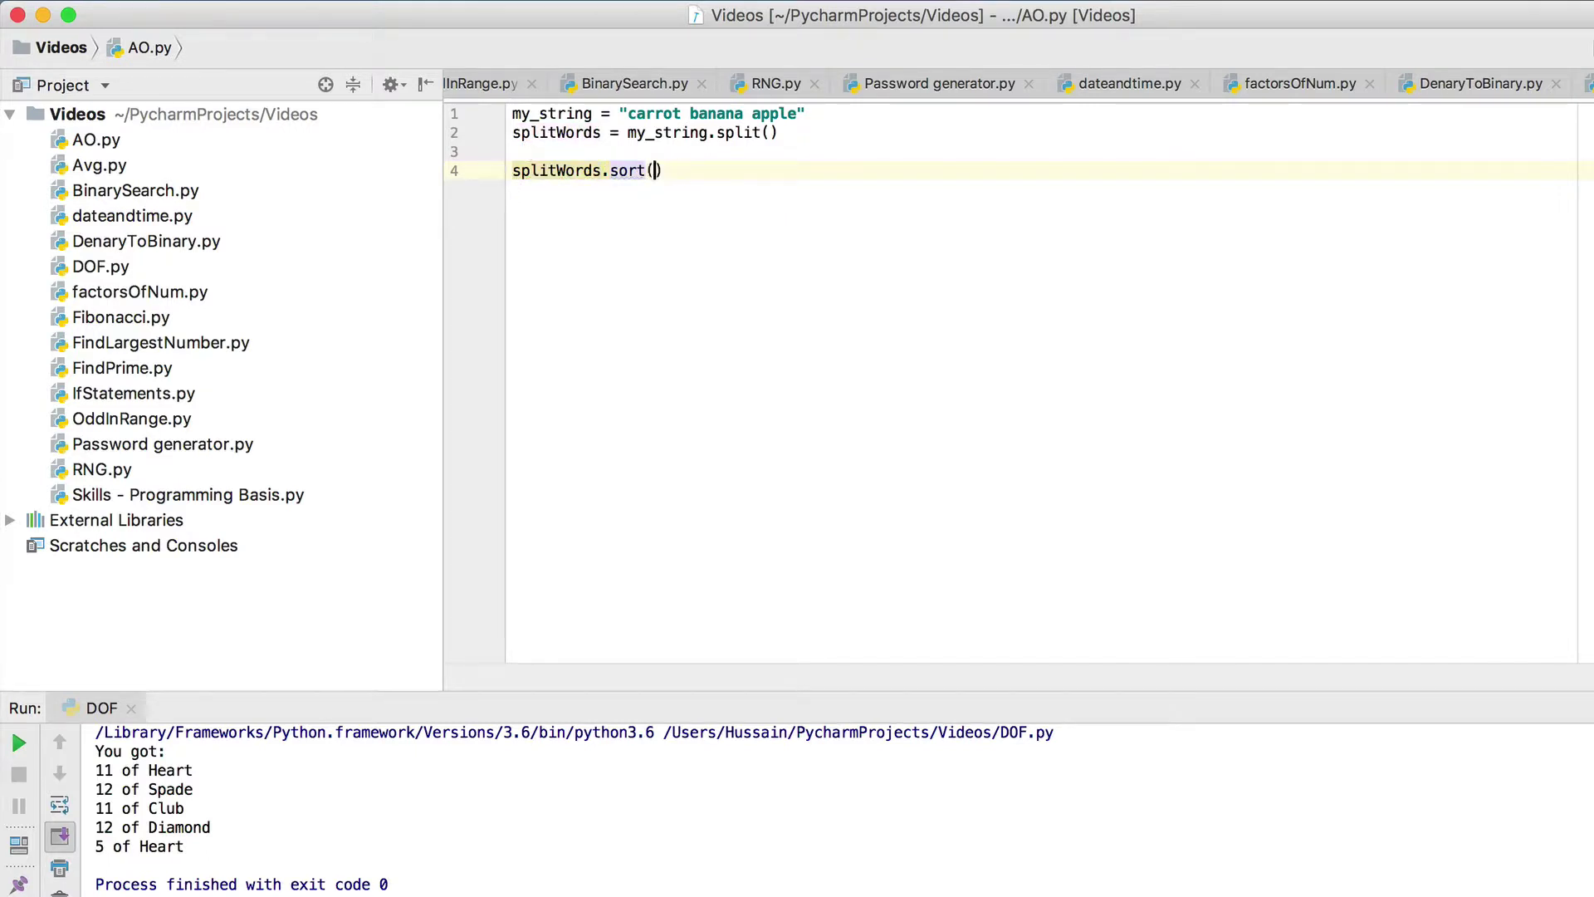
type(")")
key("Return")
key("Return")
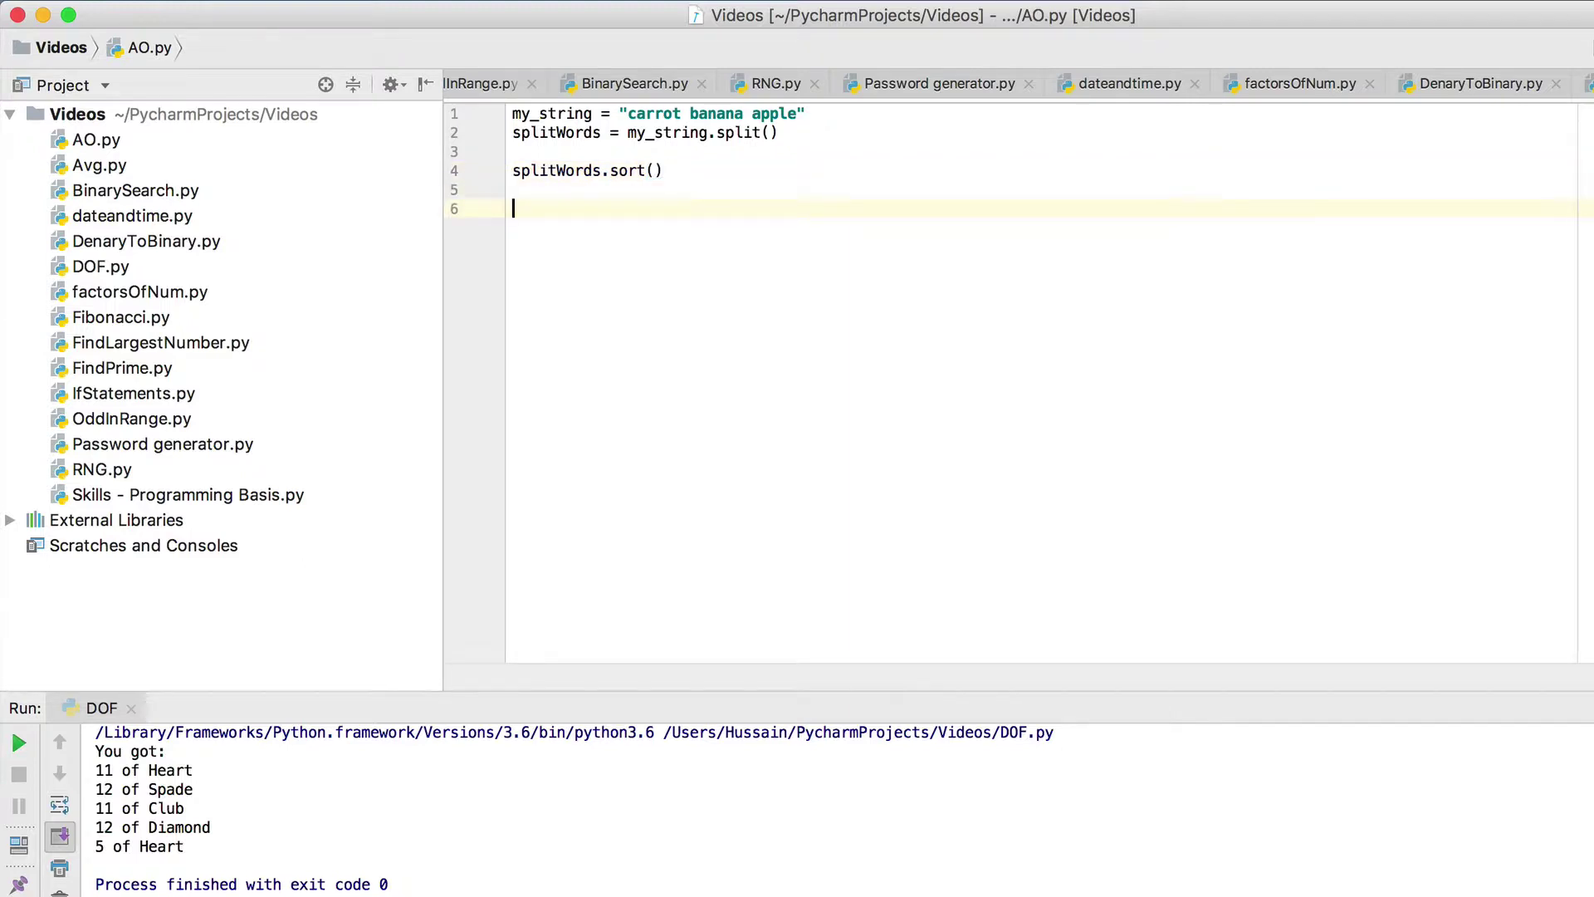
type("print(\"")
type("The words in alphabe")
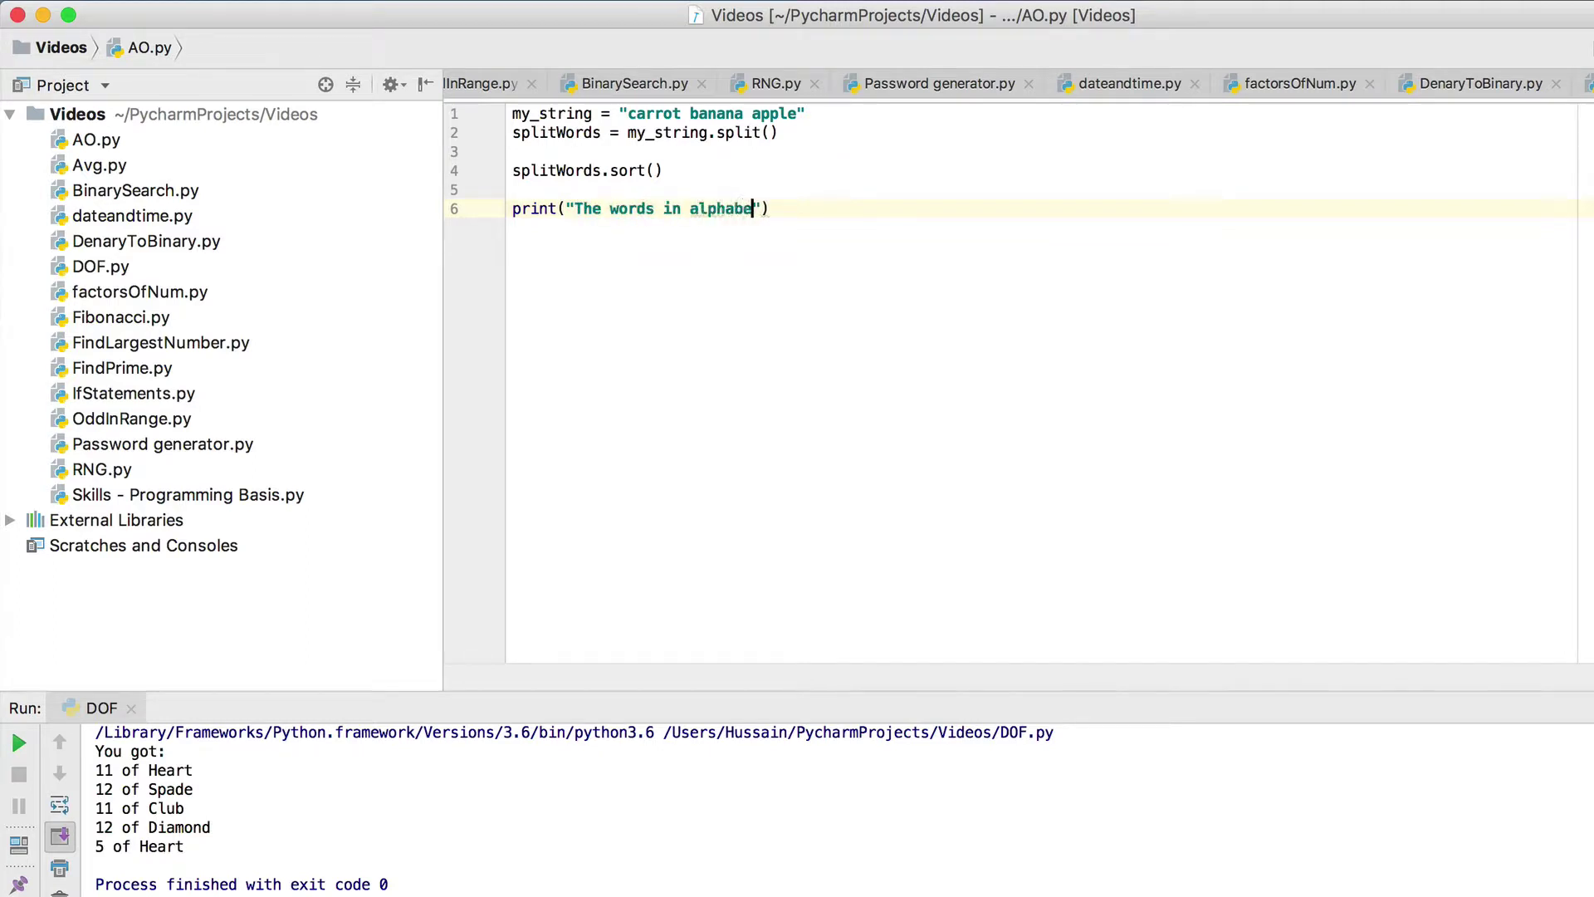
type("tical order are...")
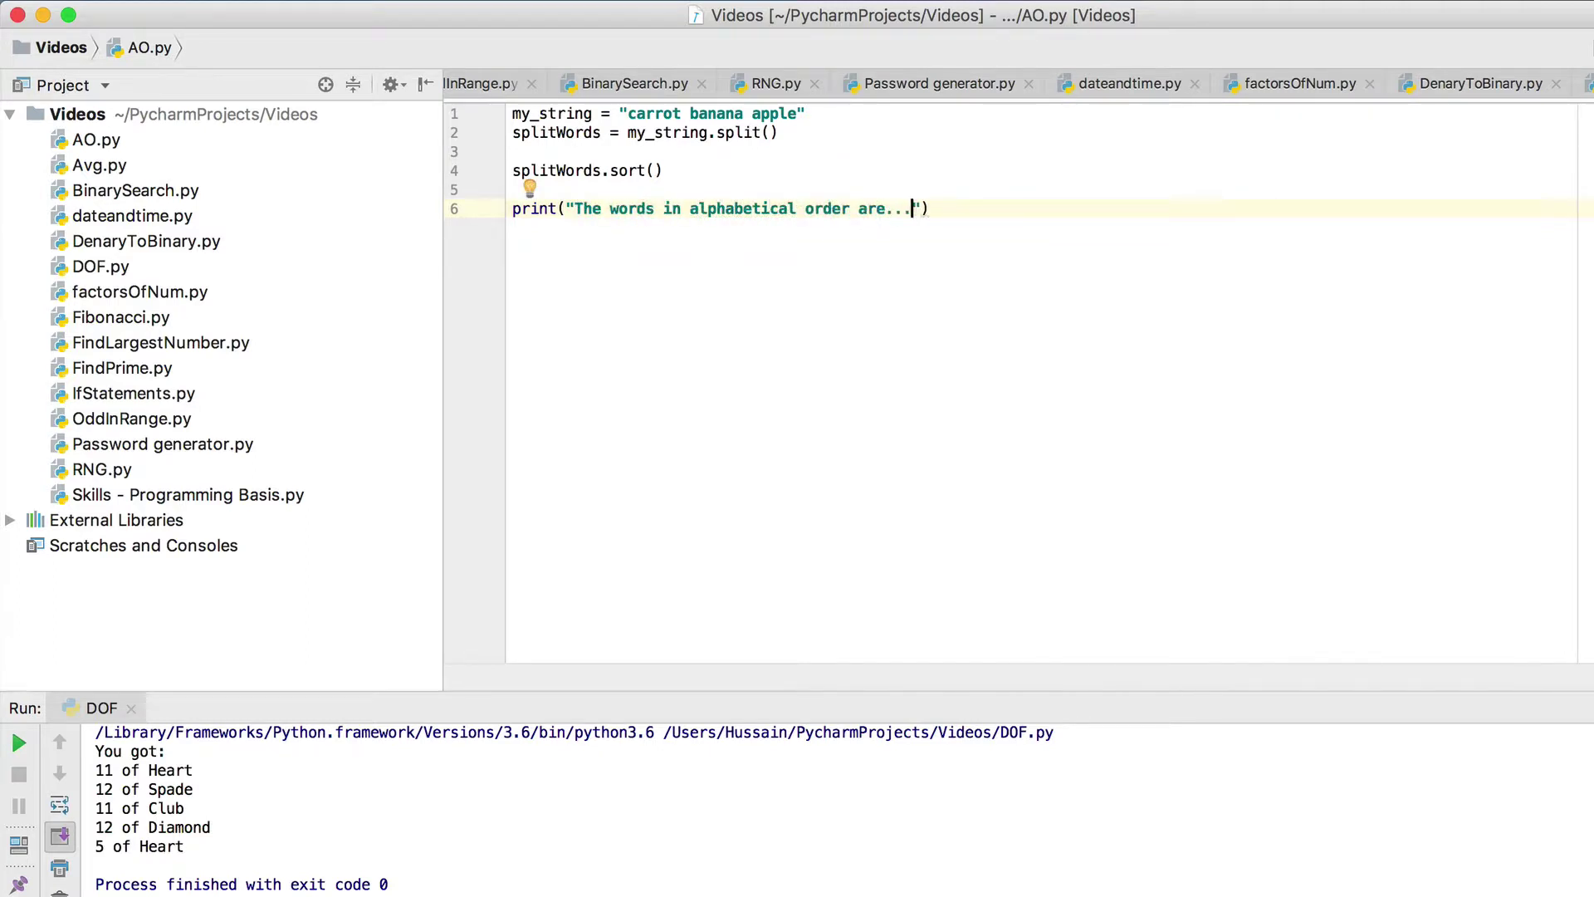
Finish print("The words in alphabetical order are...") on line 6 and start a new line
key("Right")
key("Right")
key("Return")
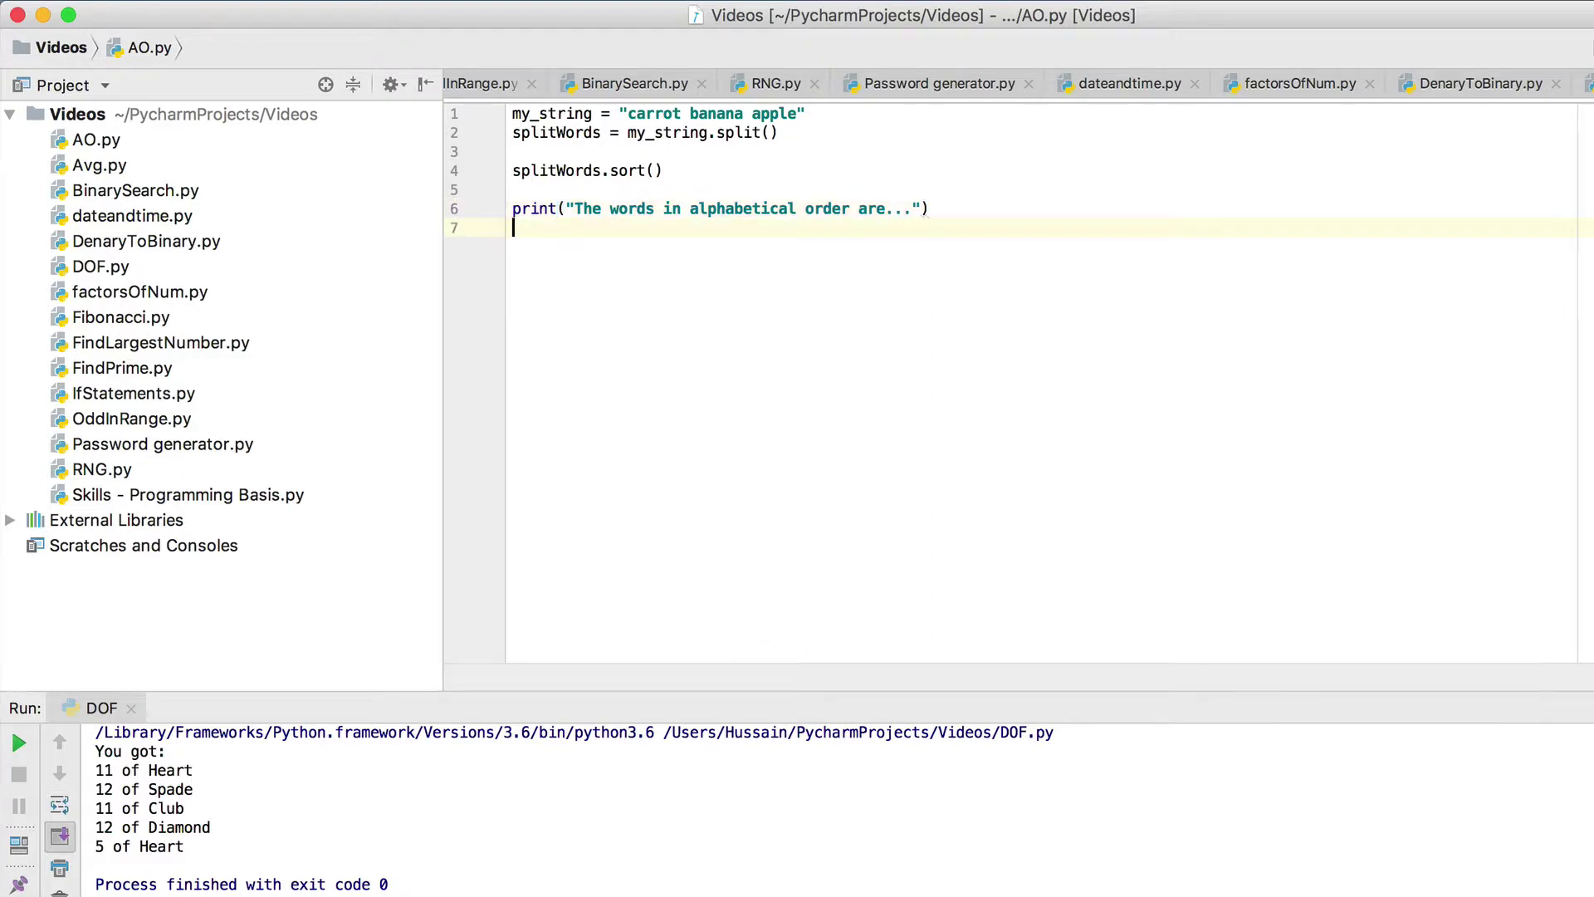
type("for ")
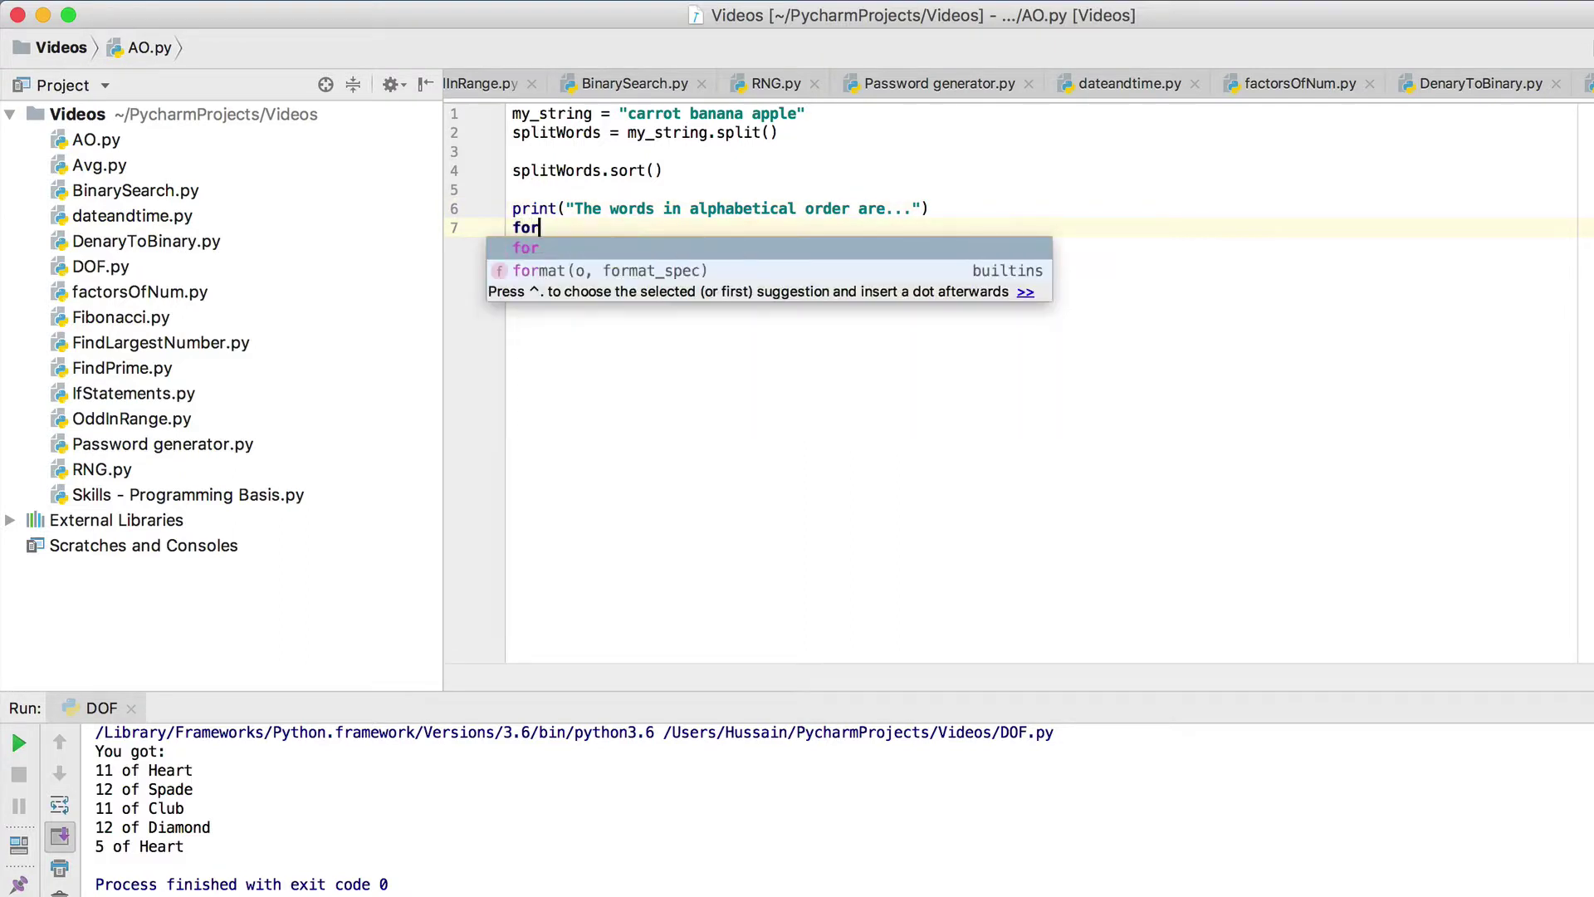
type("word ")
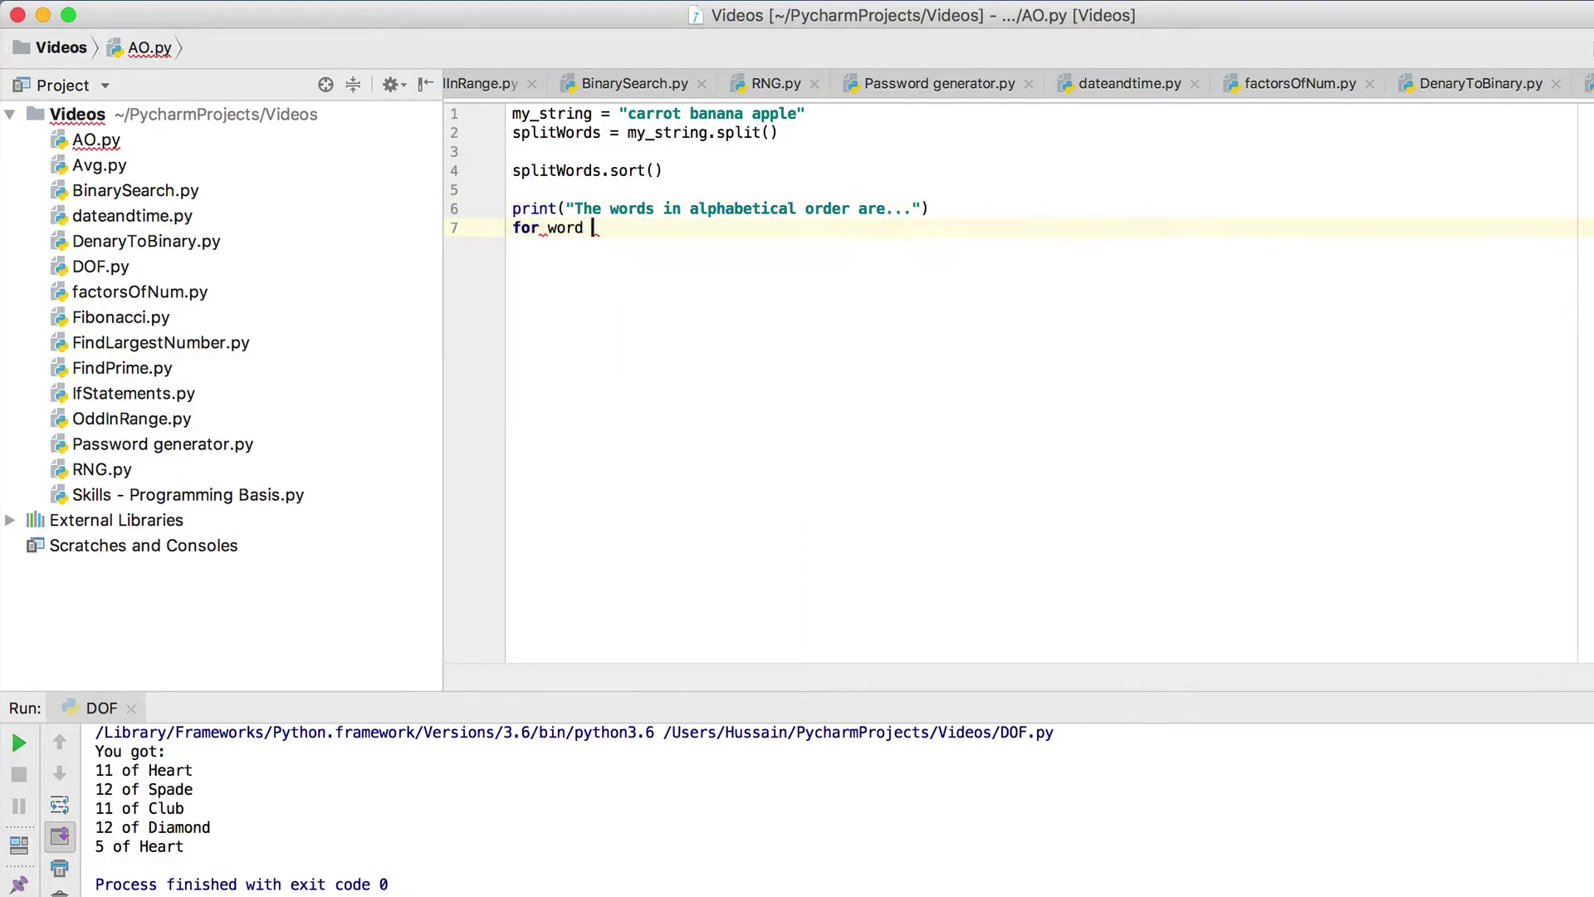
type("in split")
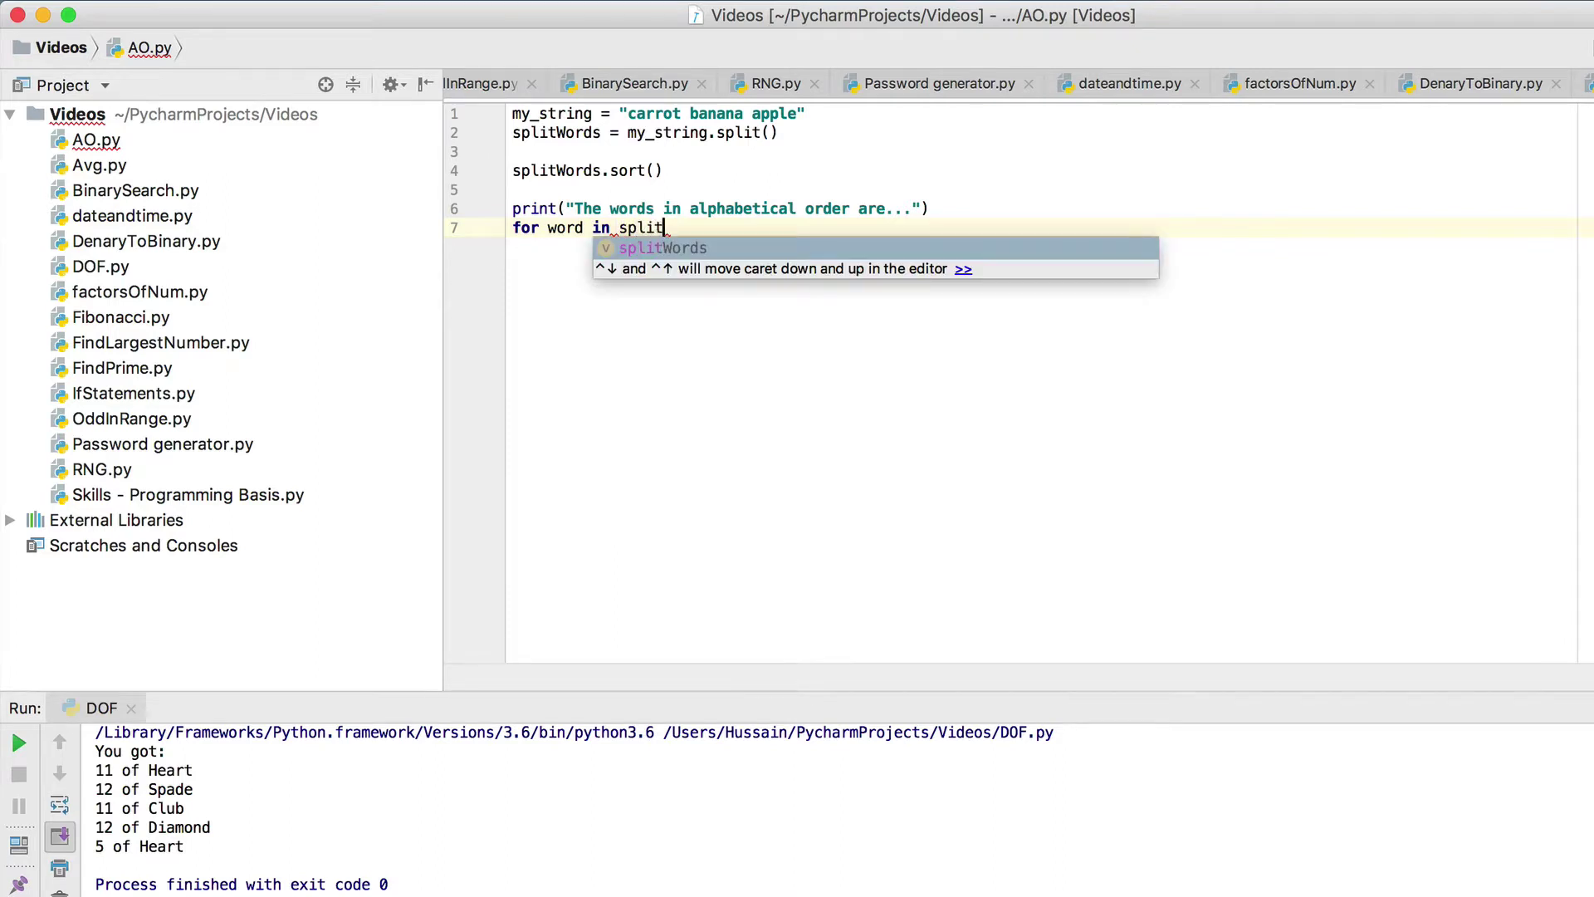
type("Words:")
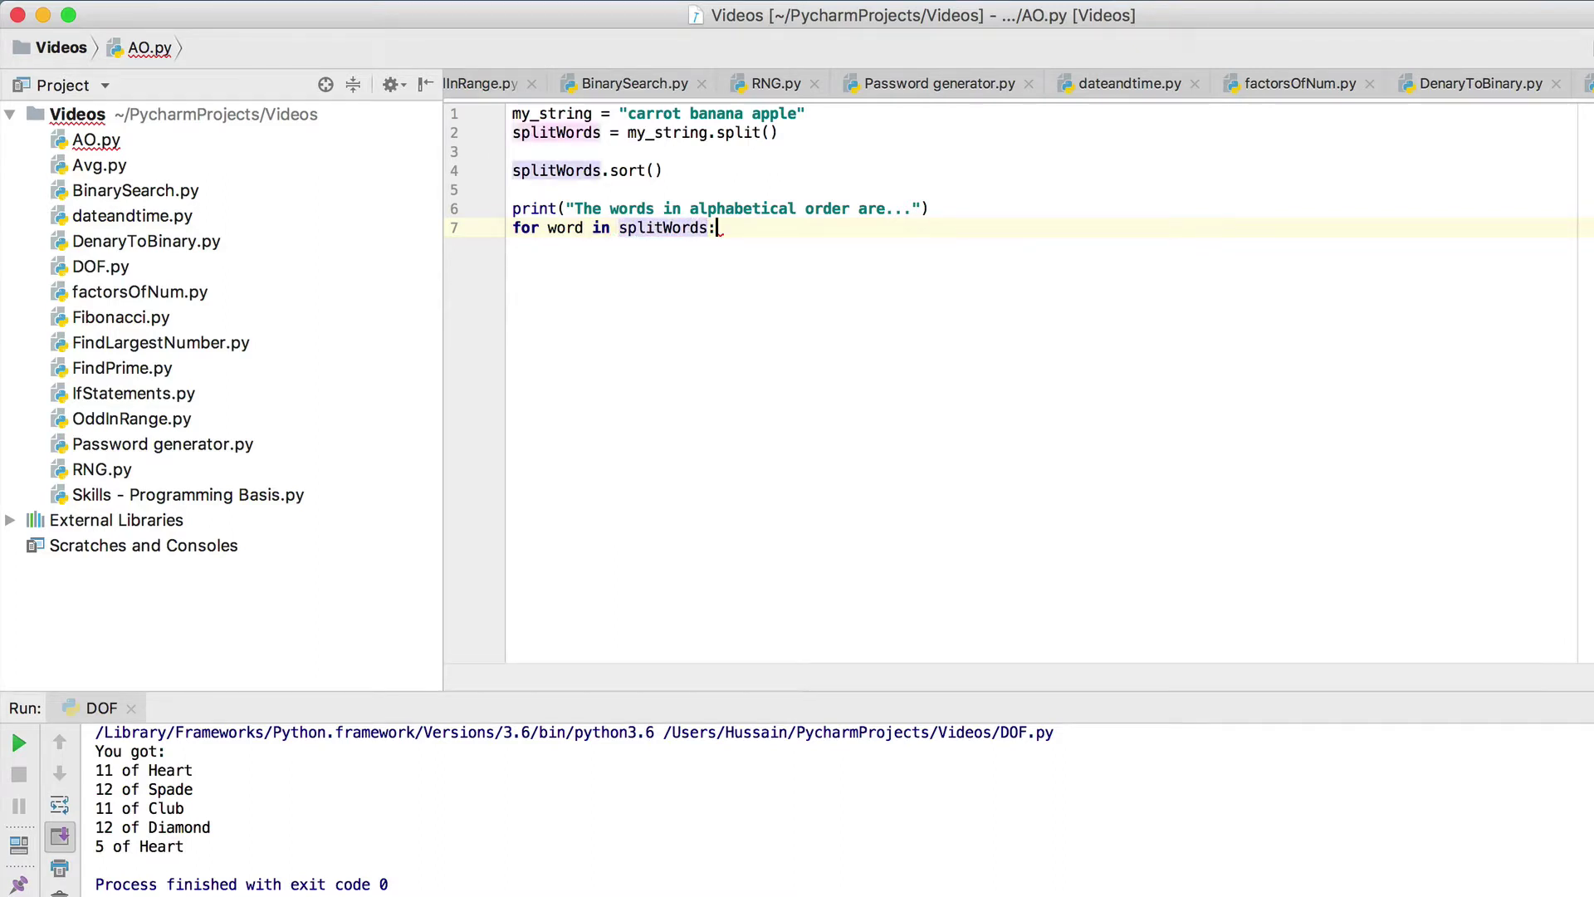
Write the loop for word in splitWords: with an indented print(word) body
key("Return")
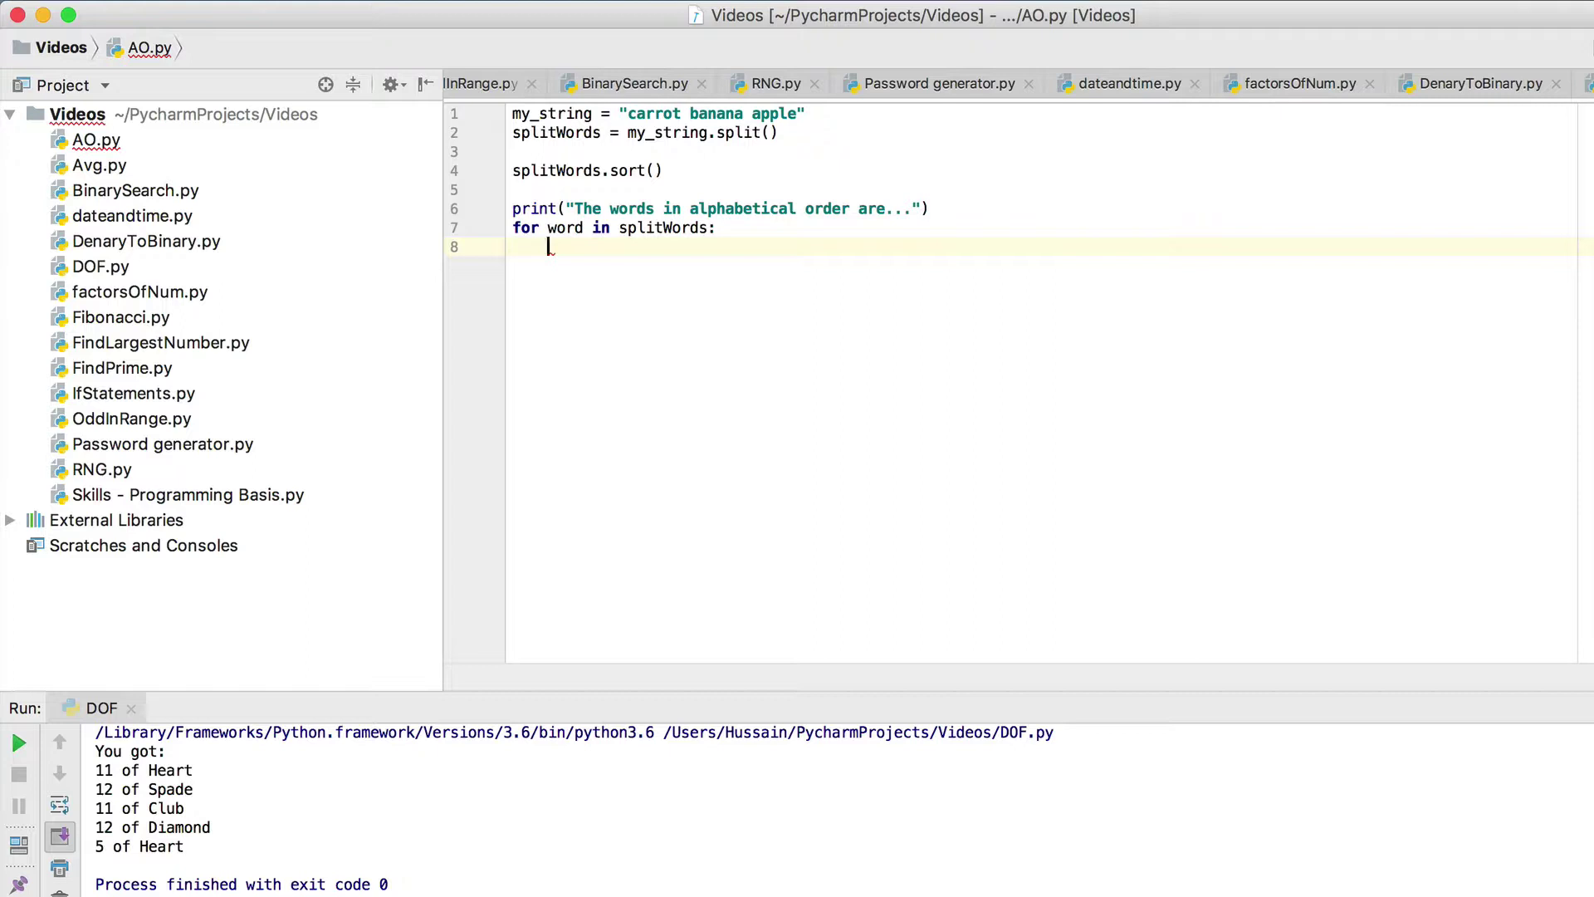
type("print")
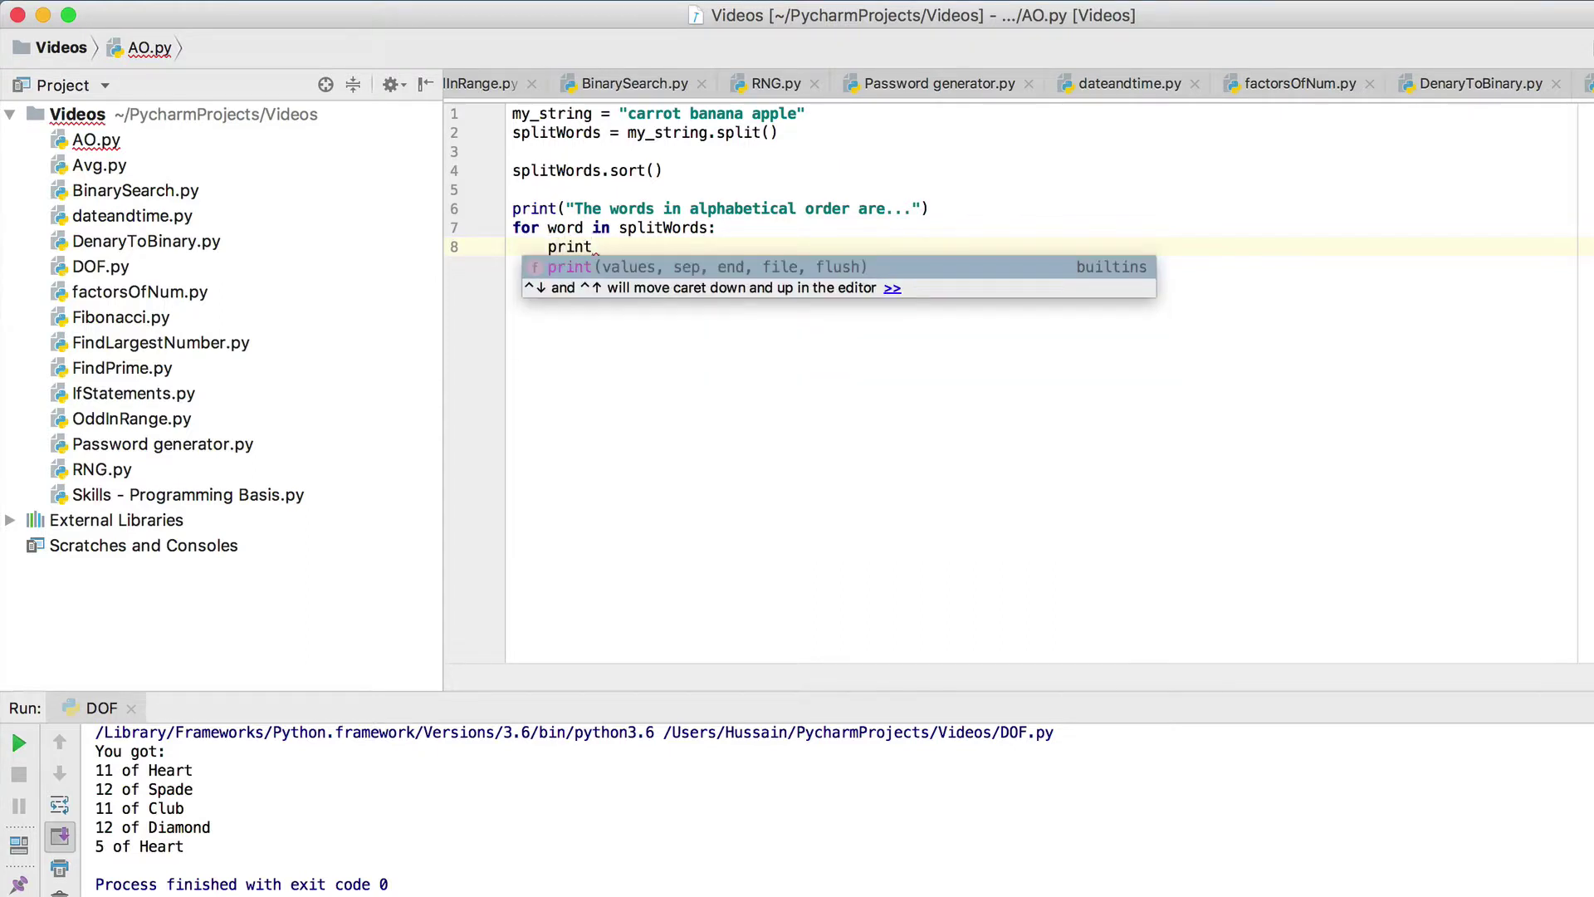
type("(word")
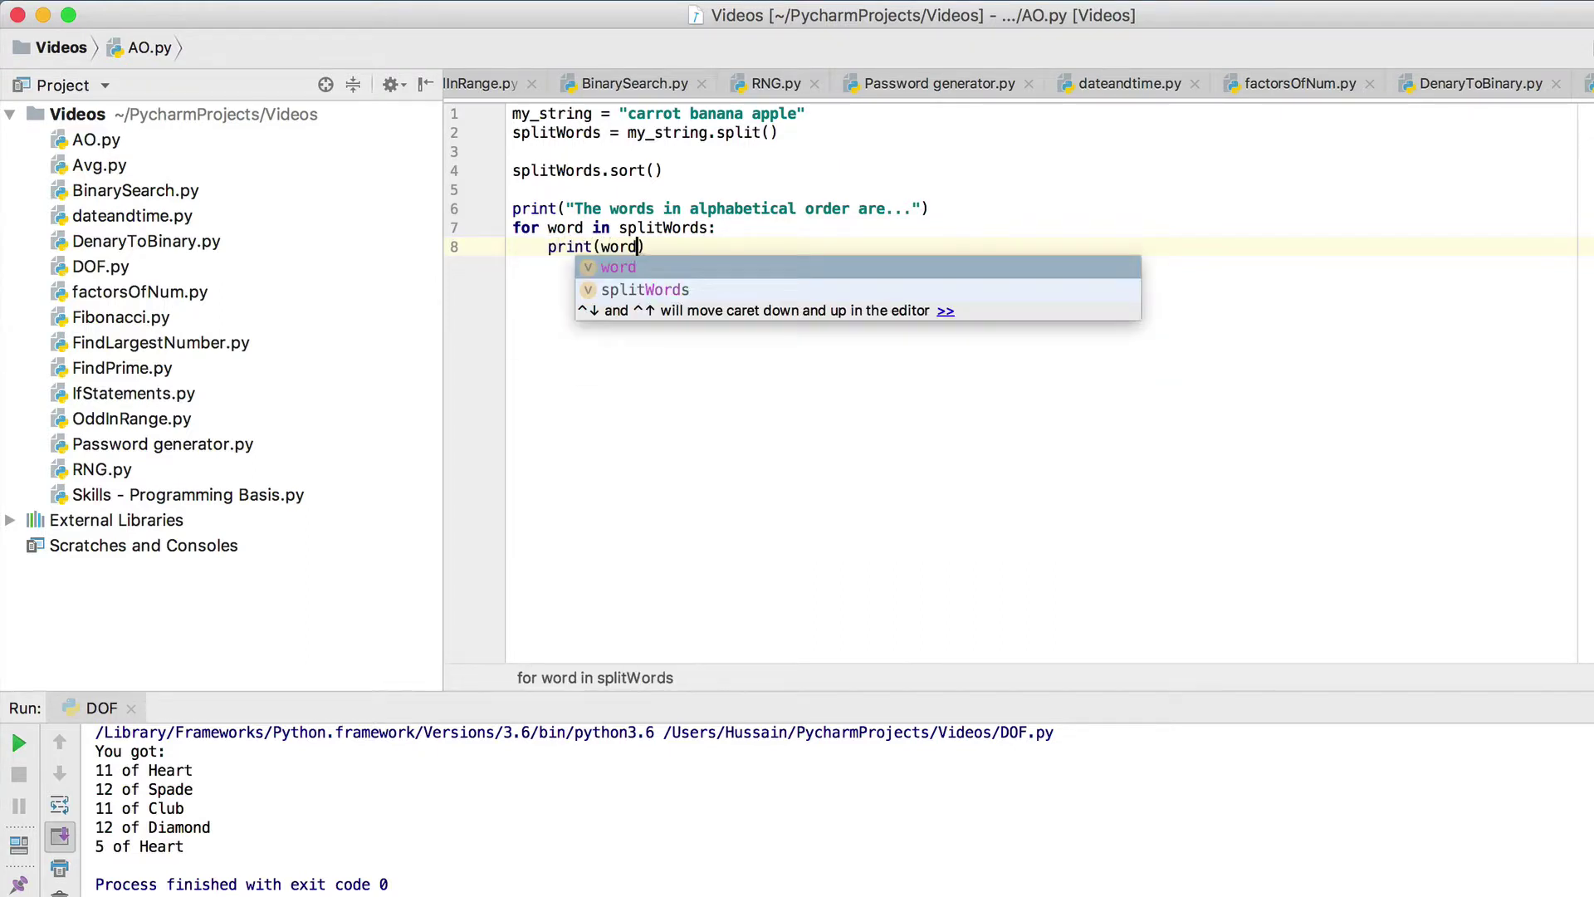
type(")")
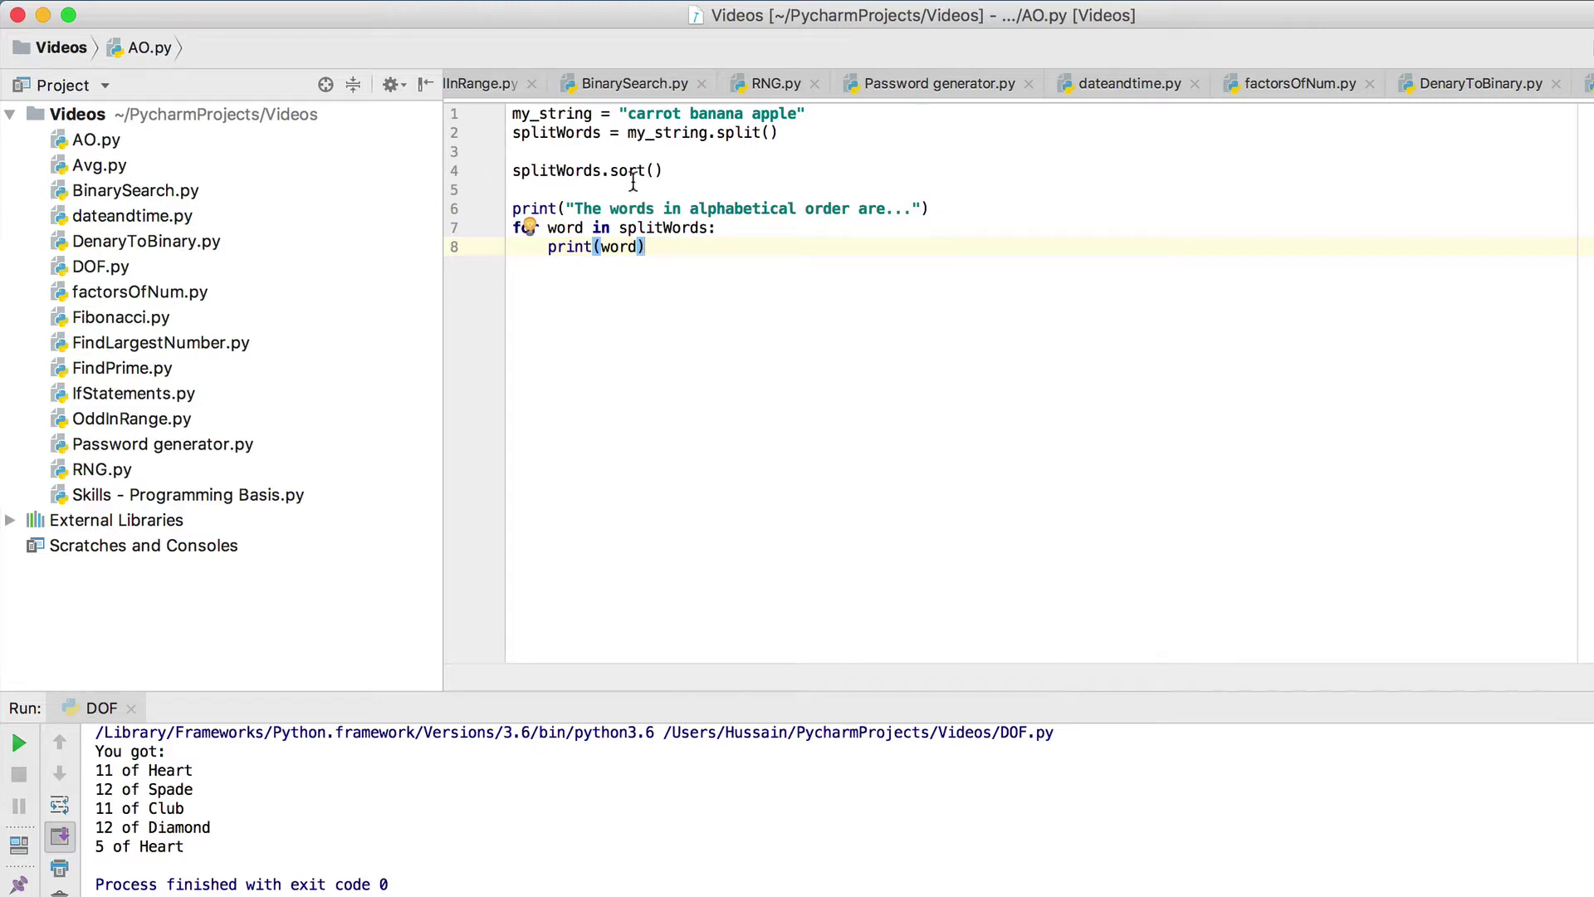
Run the AO configuration from the Run > Run... menu
left_click(617, 14)
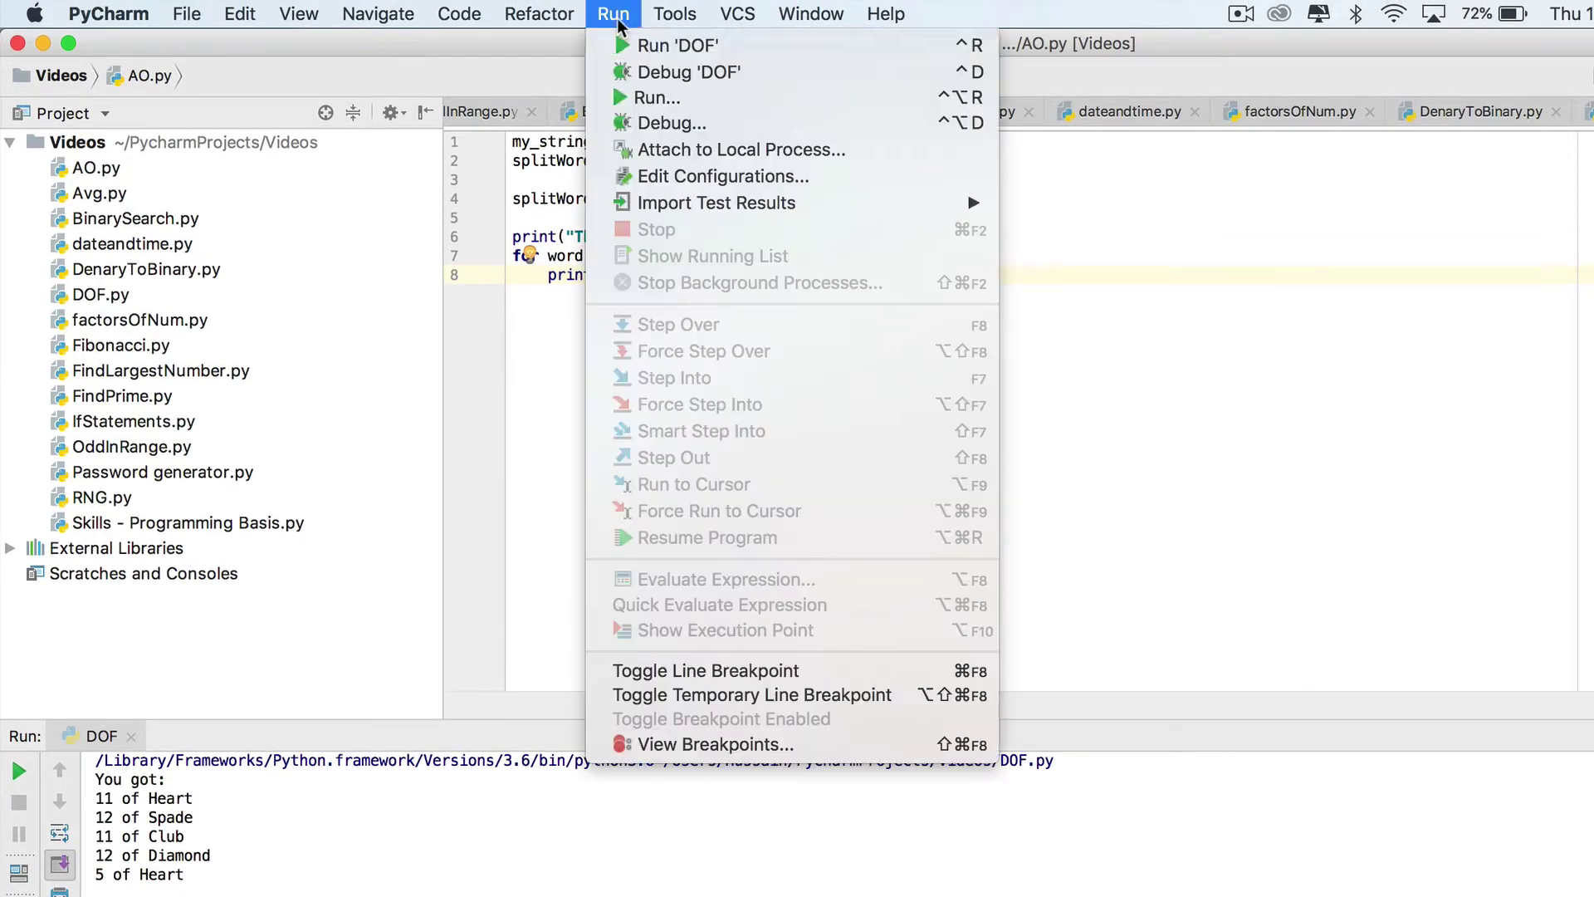
left_click(647, 106)
left_click(910, 500)
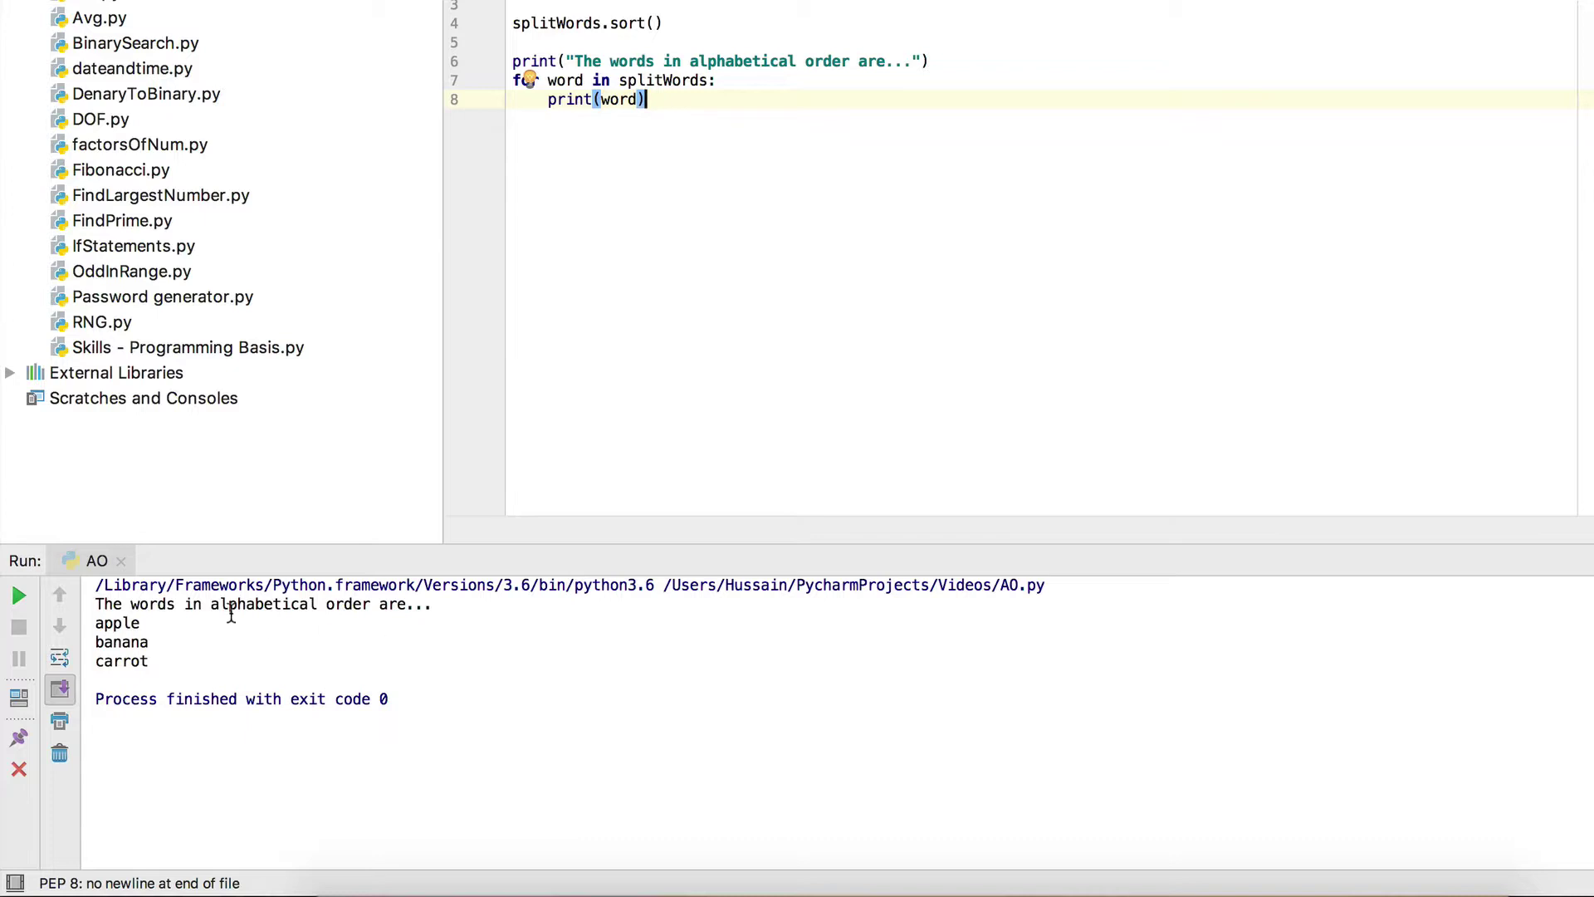
Select the printed apple, banana, carrot output and the loop's 'word in splitWords'
left_click(125, 640)
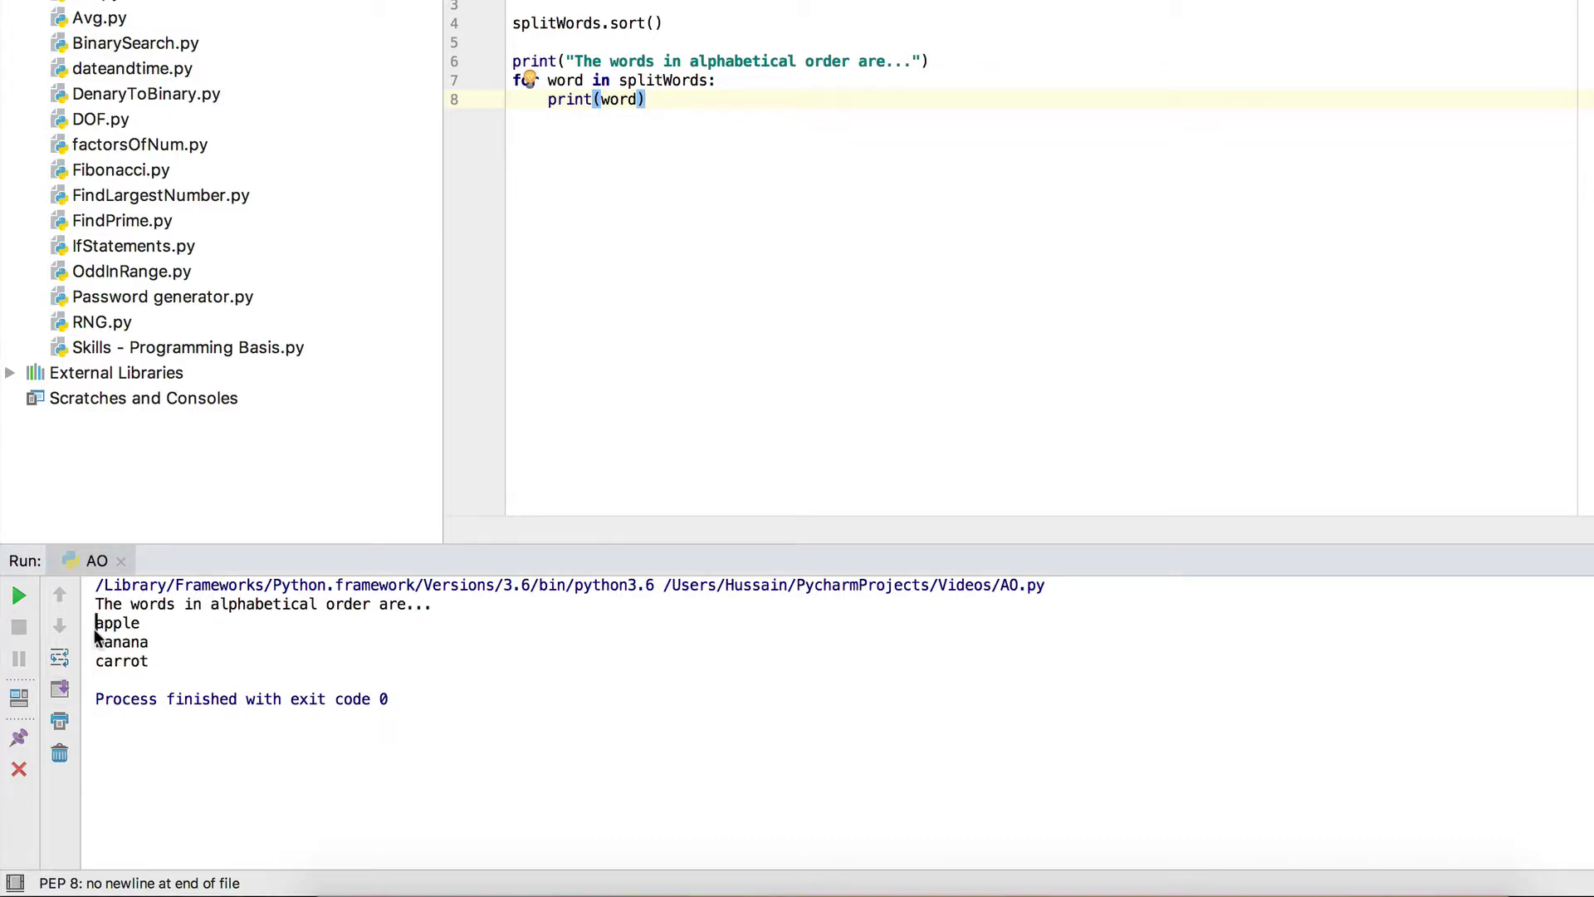
left_click_drag(95, 623, 98, 673)
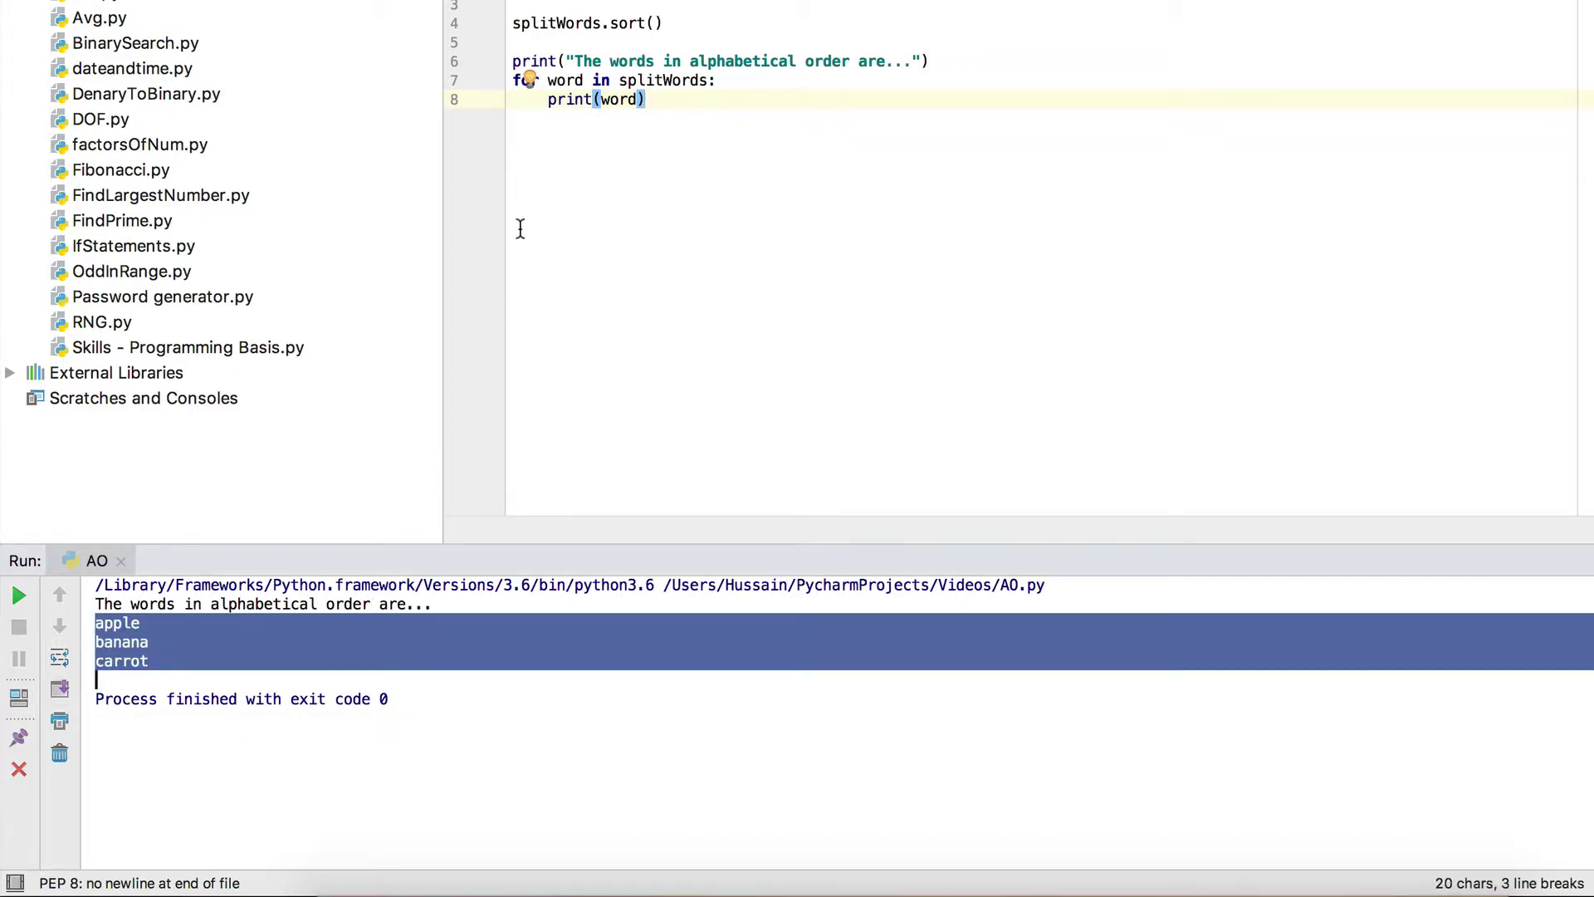
left_click_drag(547, 80, 716, 80)
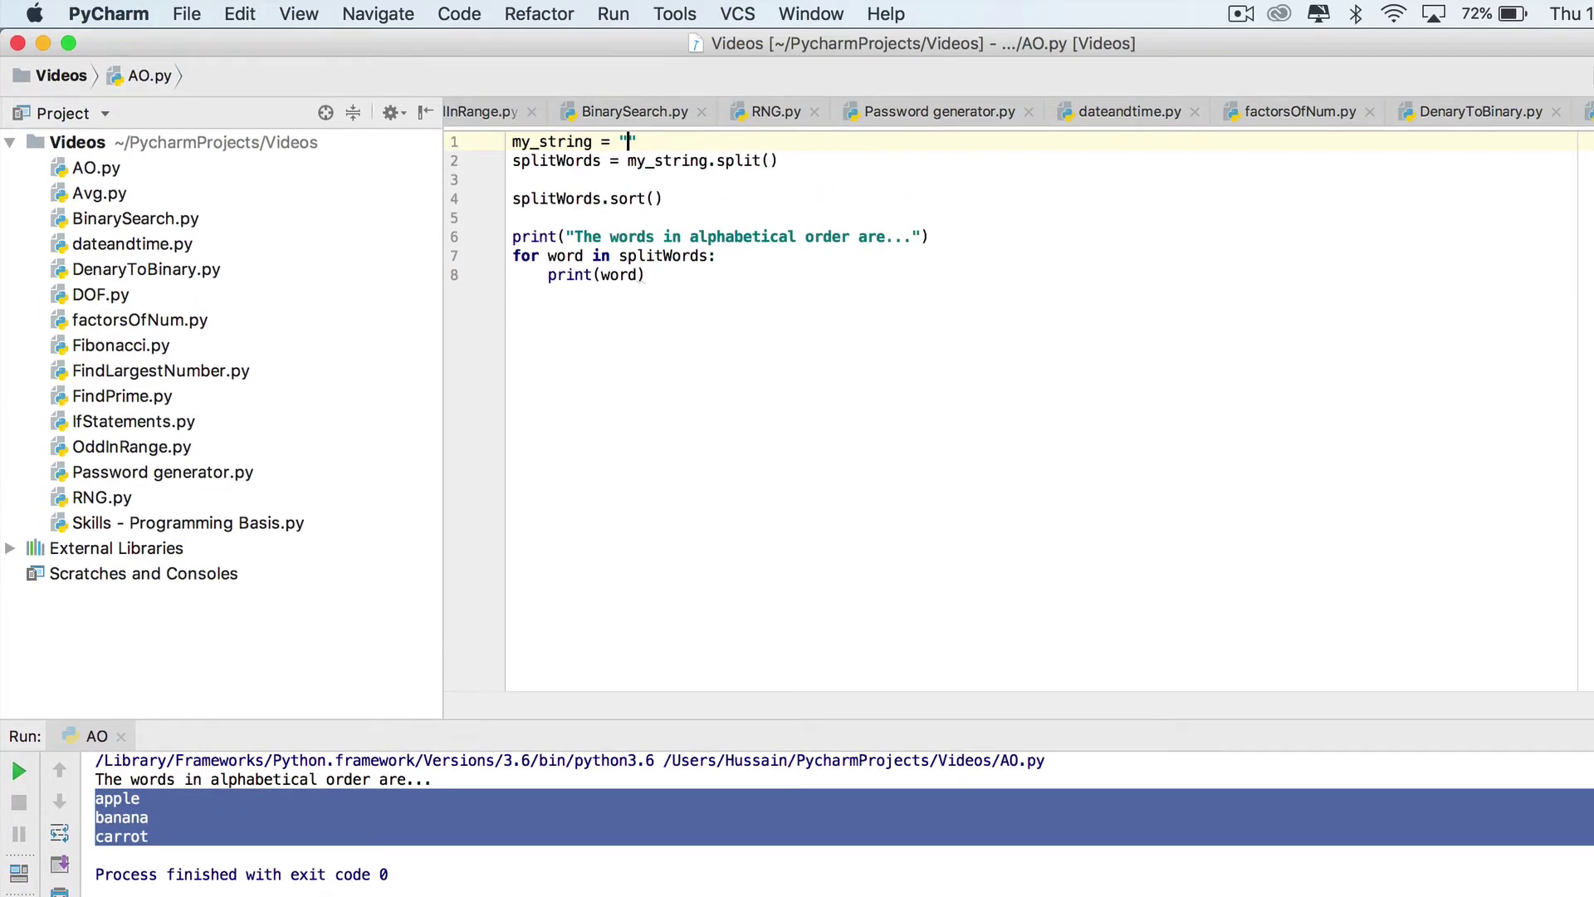
type("mat ")
type("mit ")
type("monke")
type("y")
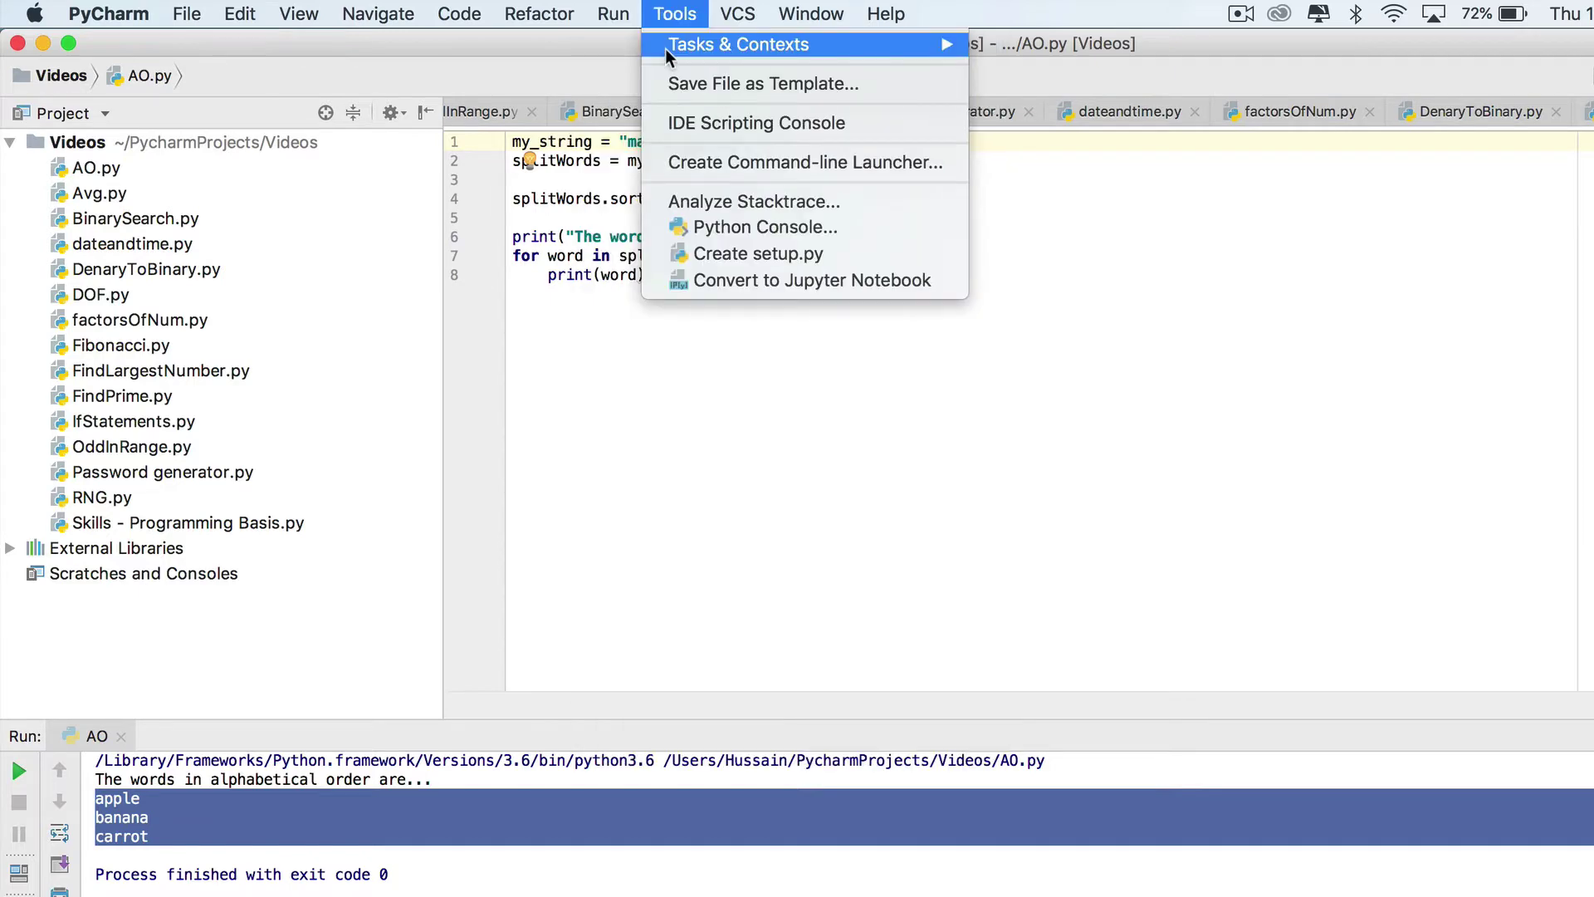
Run AO on "mat mit monkey", then delete monkey to begin reordering the string
left_click(612, 41)
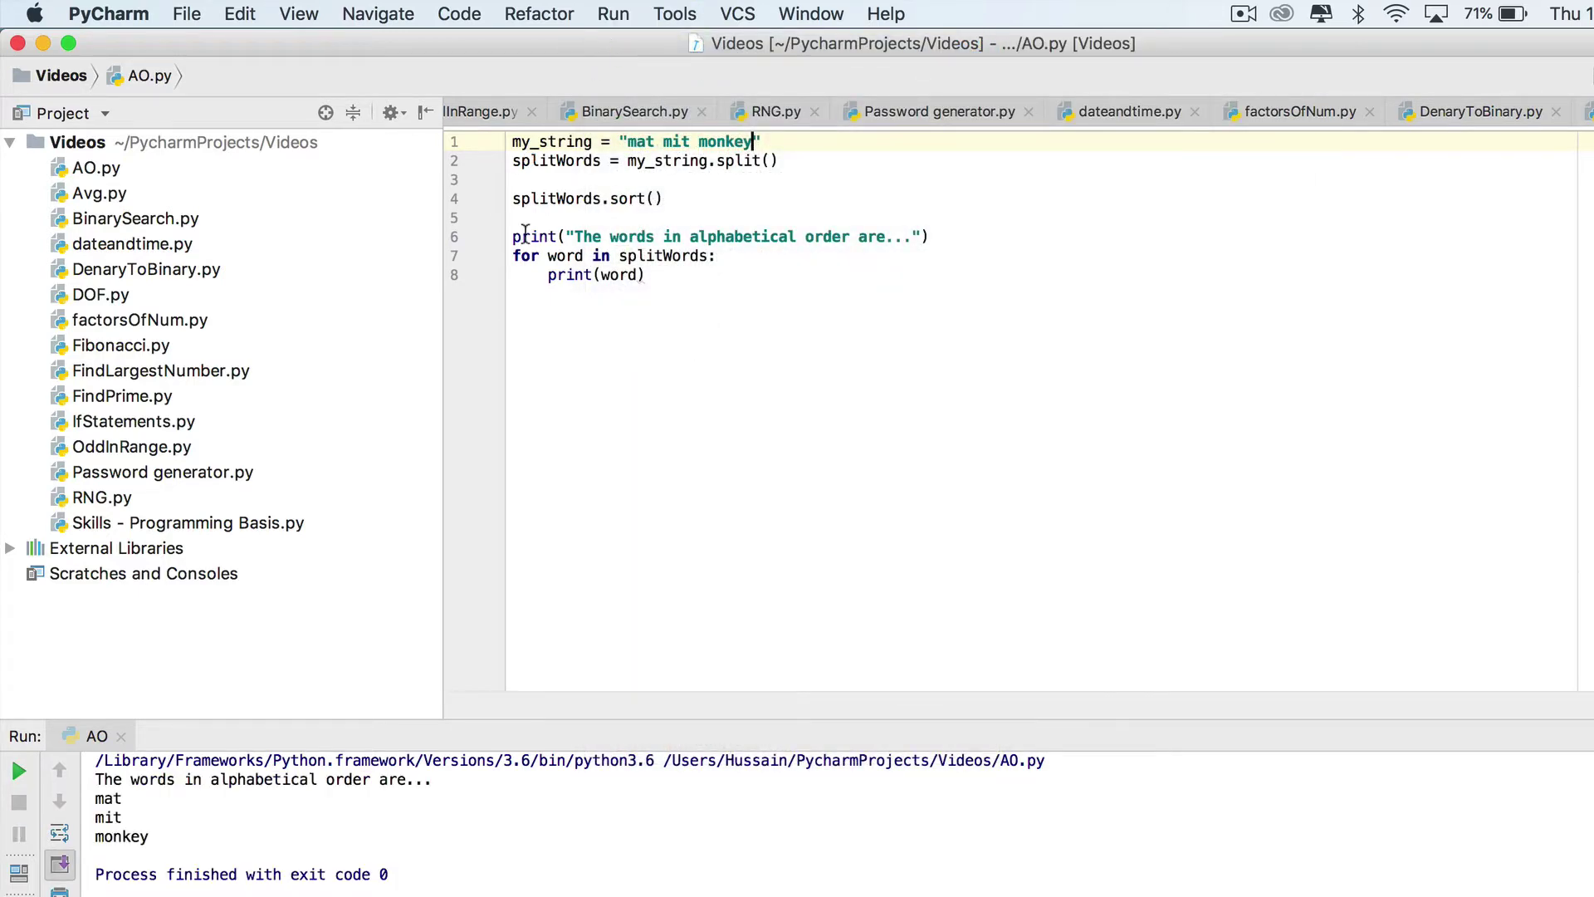
double_click(721, 145)
key("BackSpace")
key("BackSpace")
key("BackSpace")
key("BackSpace")
key("BackSpace")
type("mon")
type("key mi")
type("t")
Rerun AO on "mat monkey mit" and highlight the output mat, mit, monkey
left_click(611, 12)
left_click(622, 43)
left_click_drag(188, 837, 98, 798)
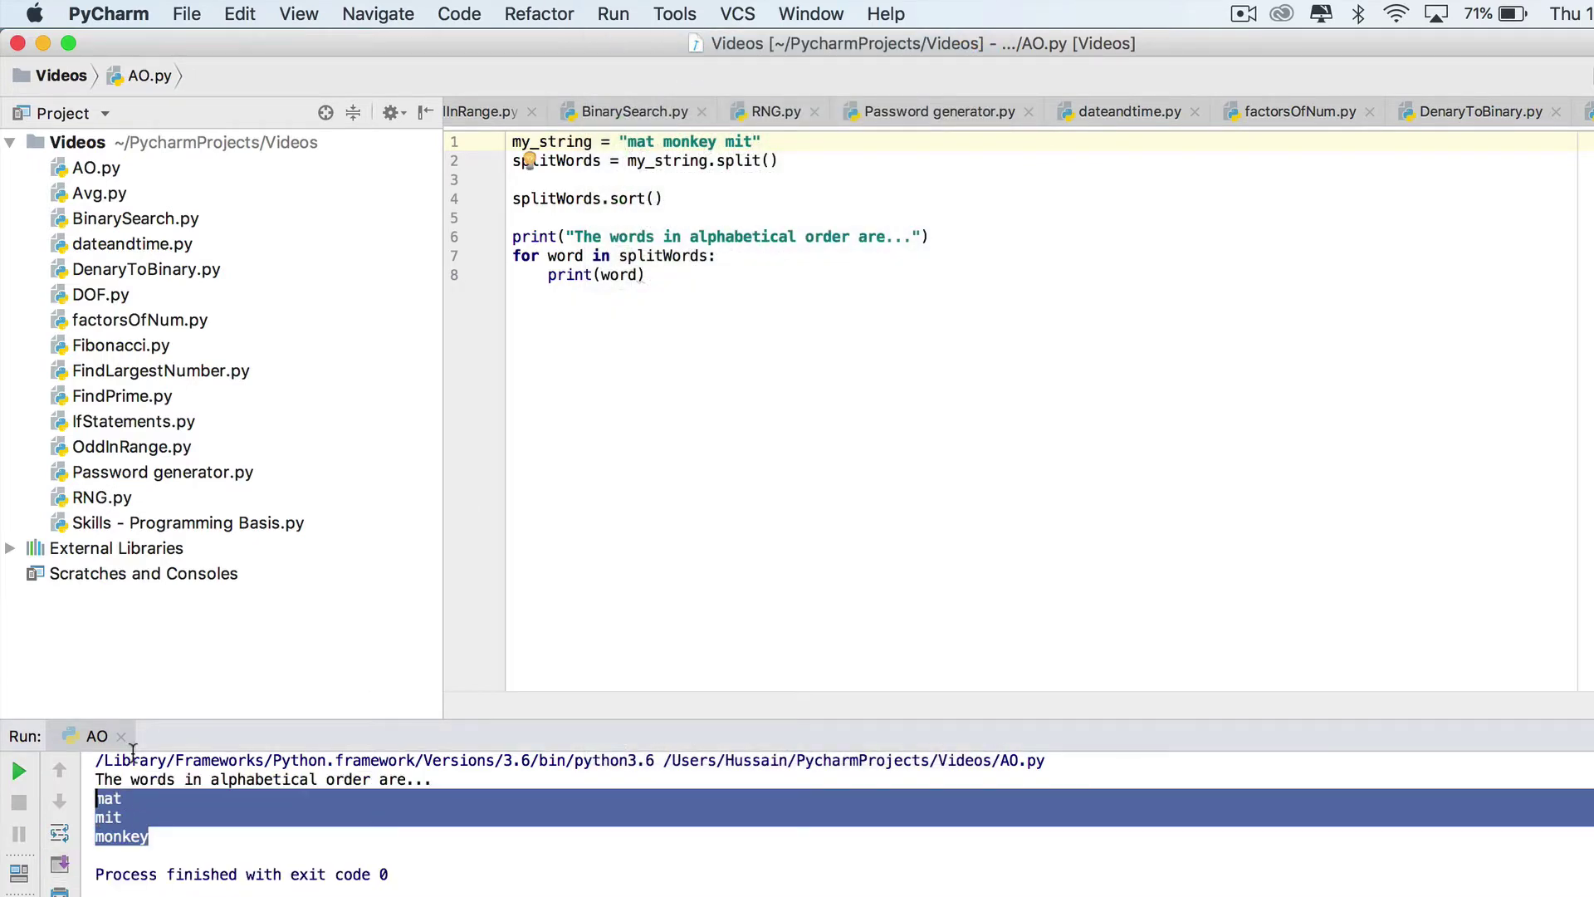
left_click(755, 141)
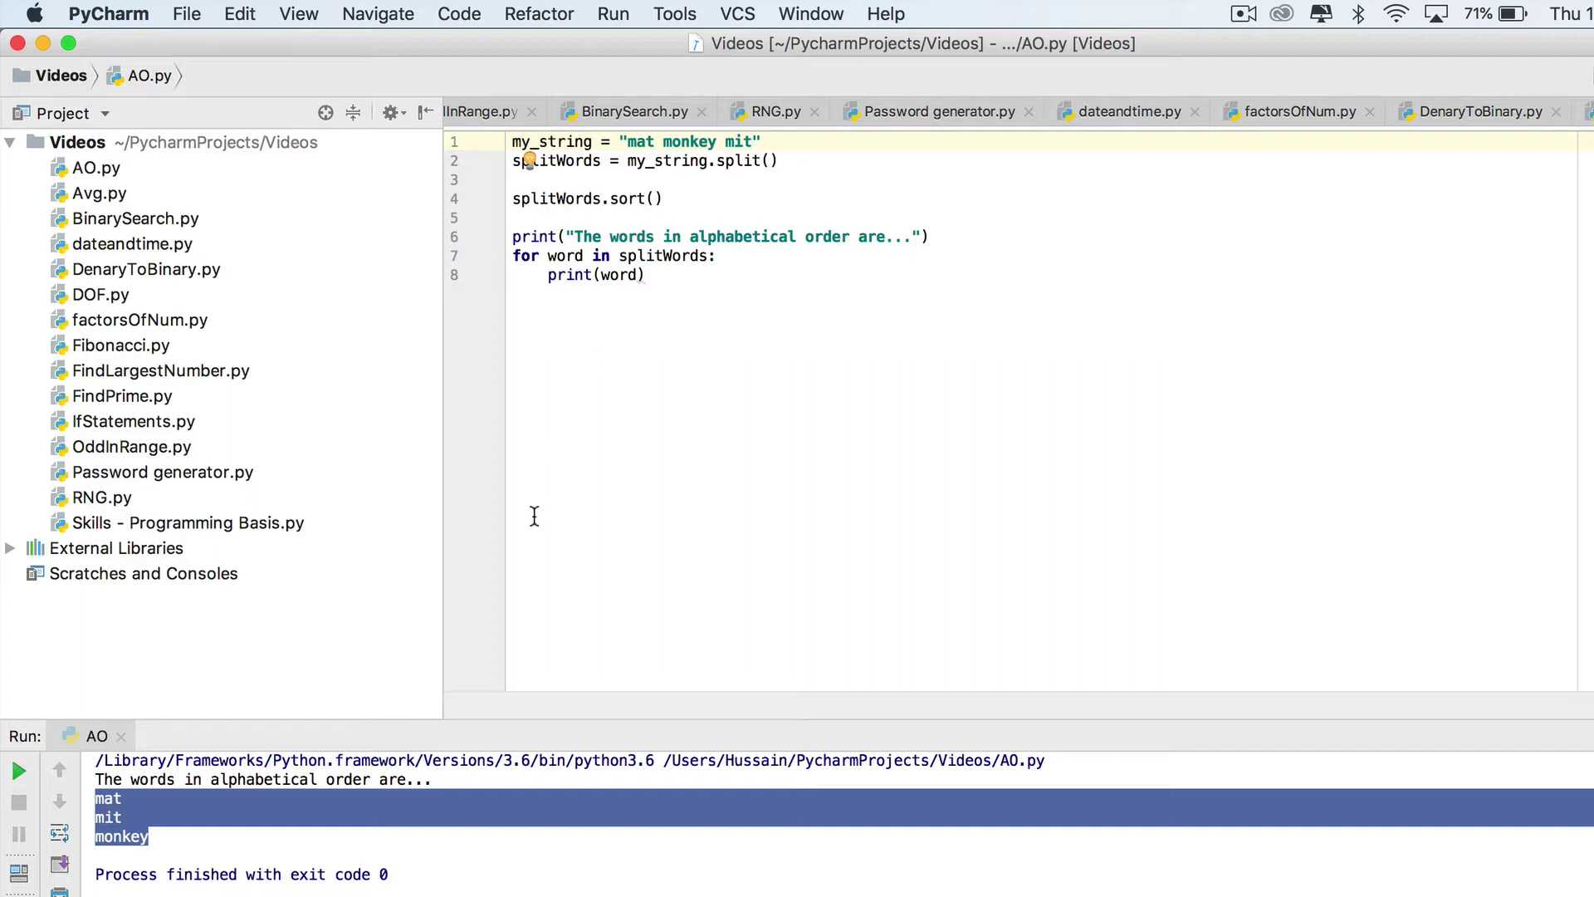
left_click(570, 817)
left_click_drag(762, 142, 506, 124)
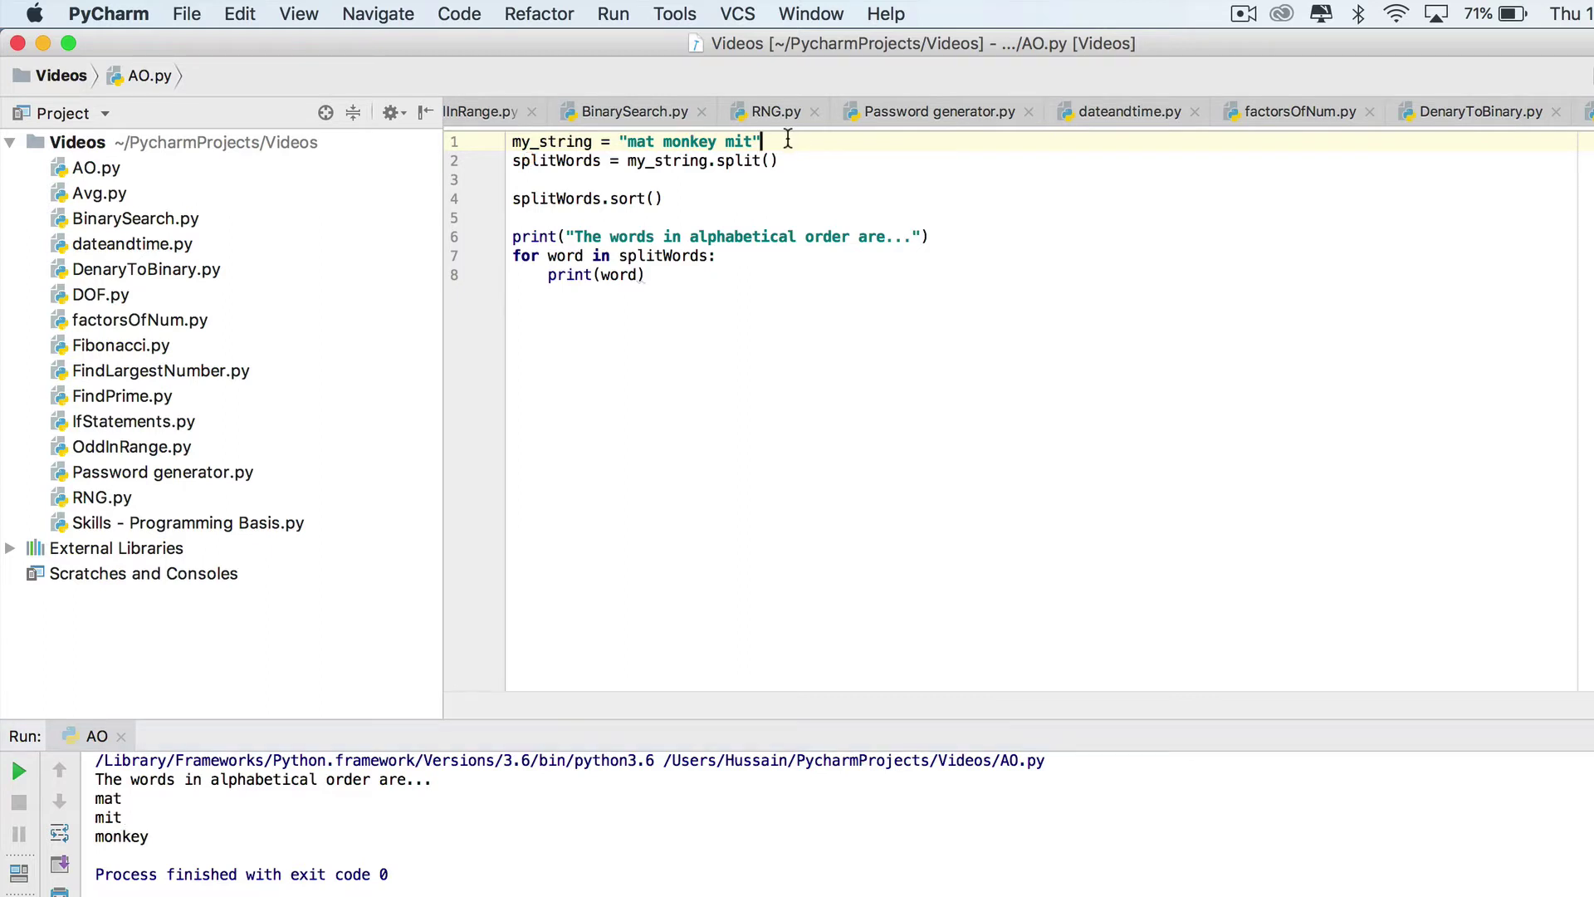
left_click(739, 140)
left_click_drag(753, 141, 627, 139)
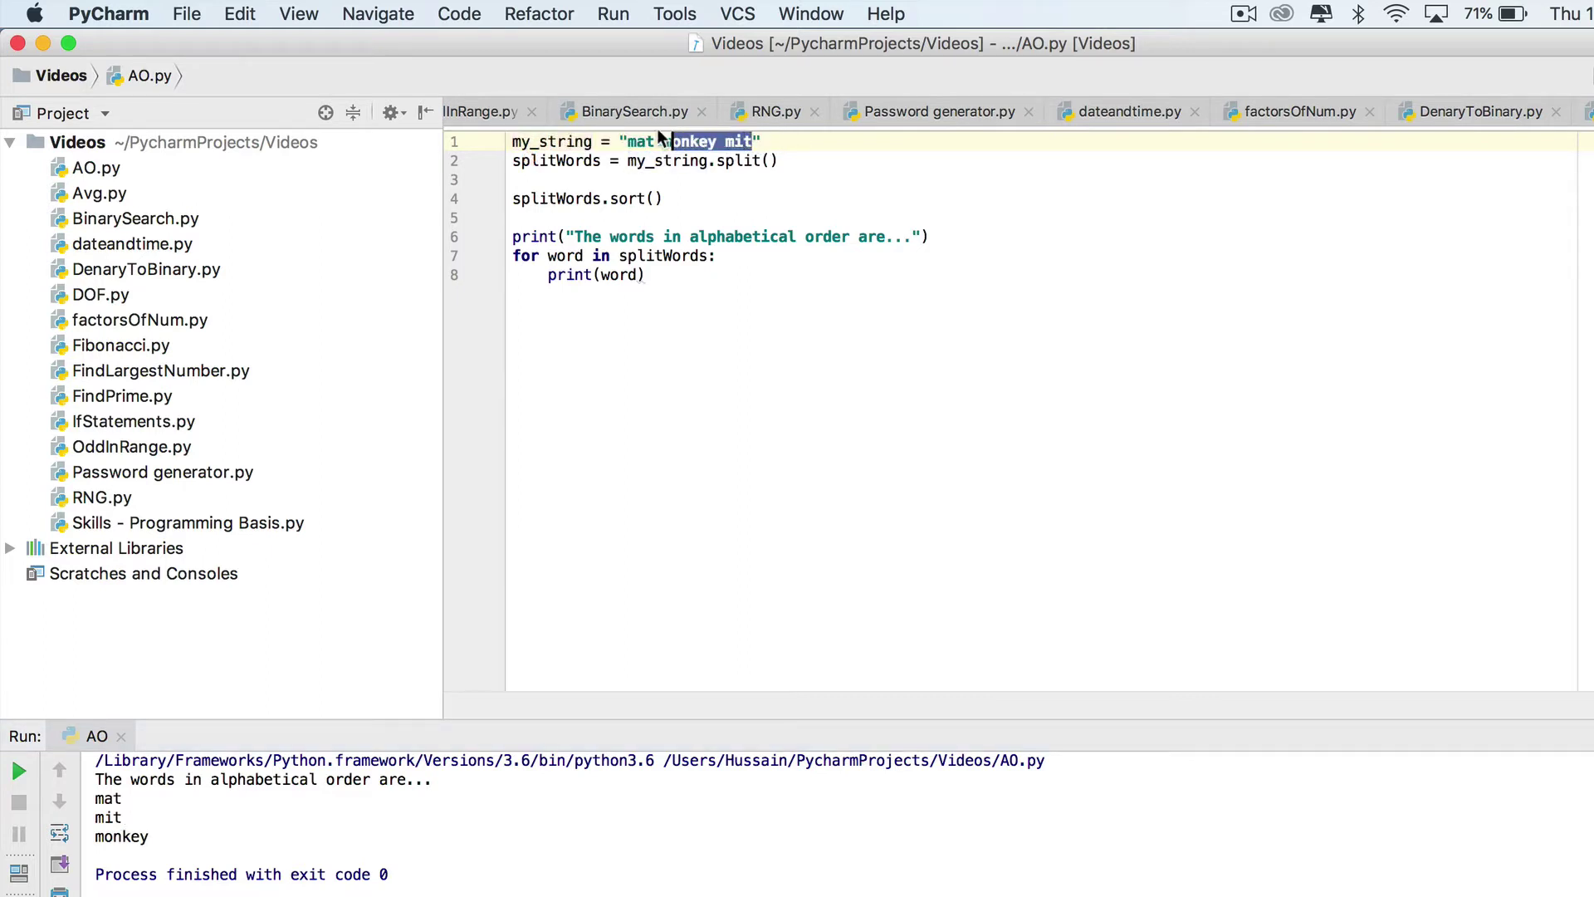
left_click(808, 170)
left_click(787, 160)
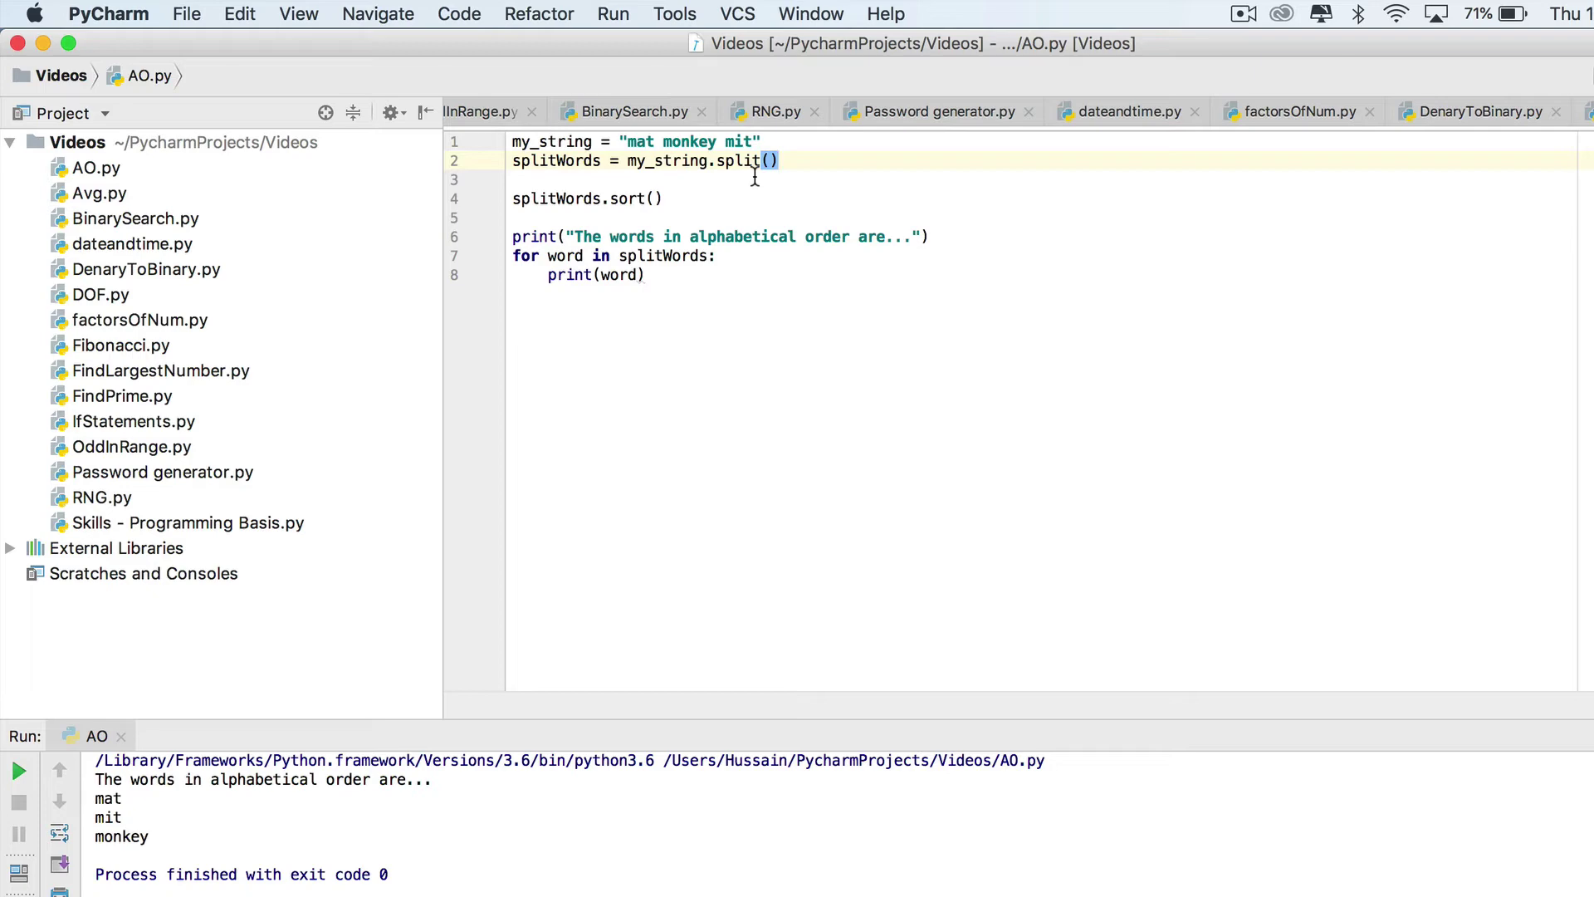
left_click(662, 141)
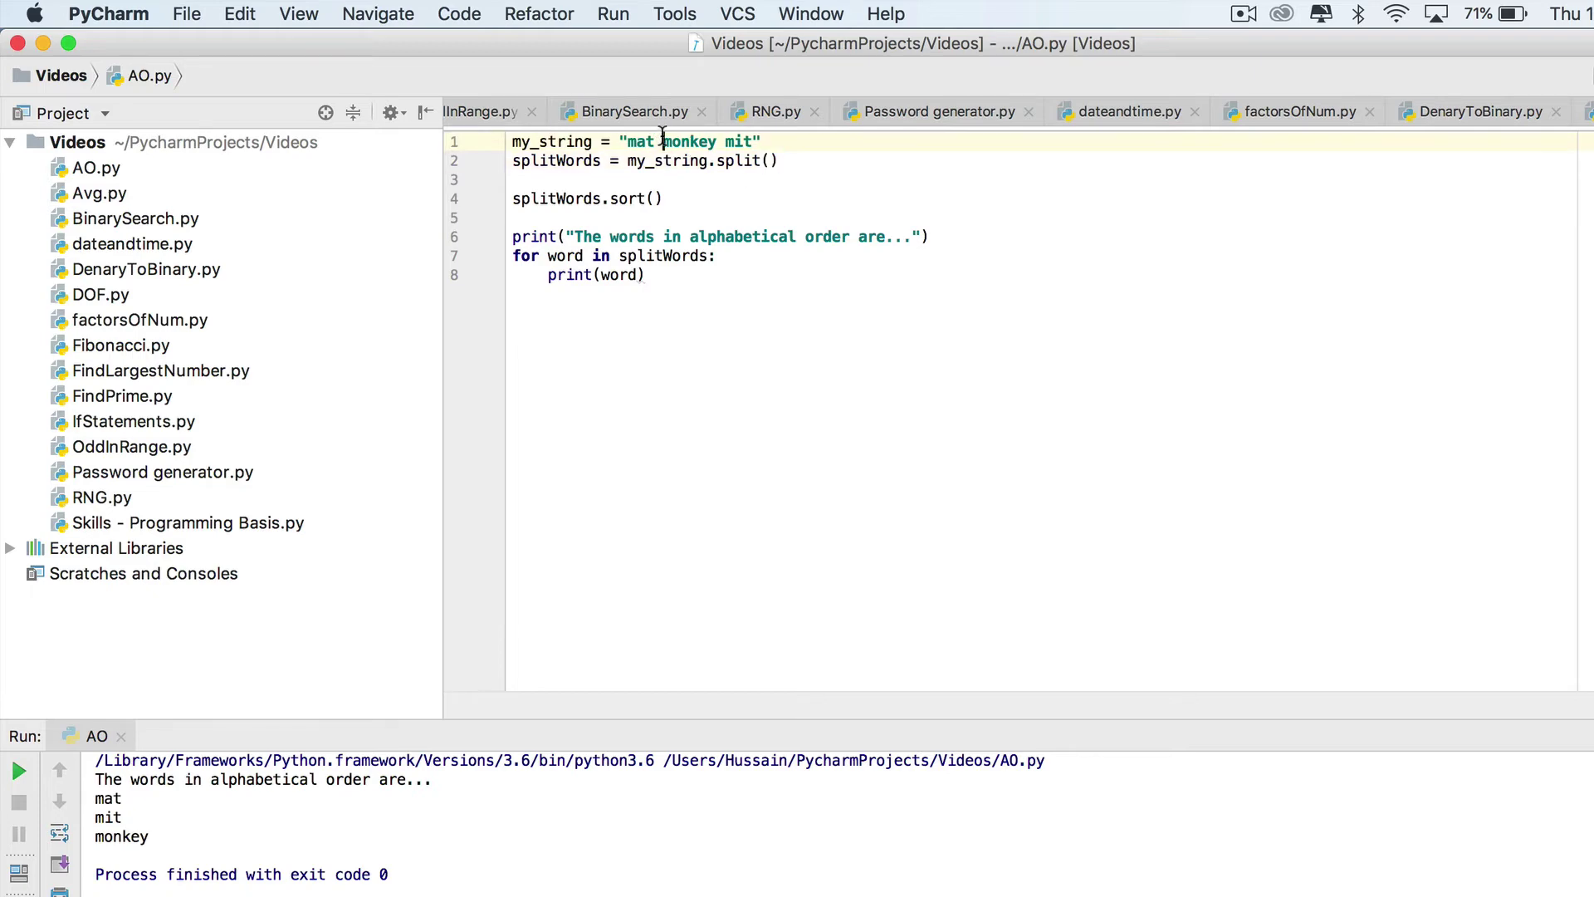
Rerun AO without the space after mat, printing matmonkey and mit, then restore the space
left_click(616, 14)
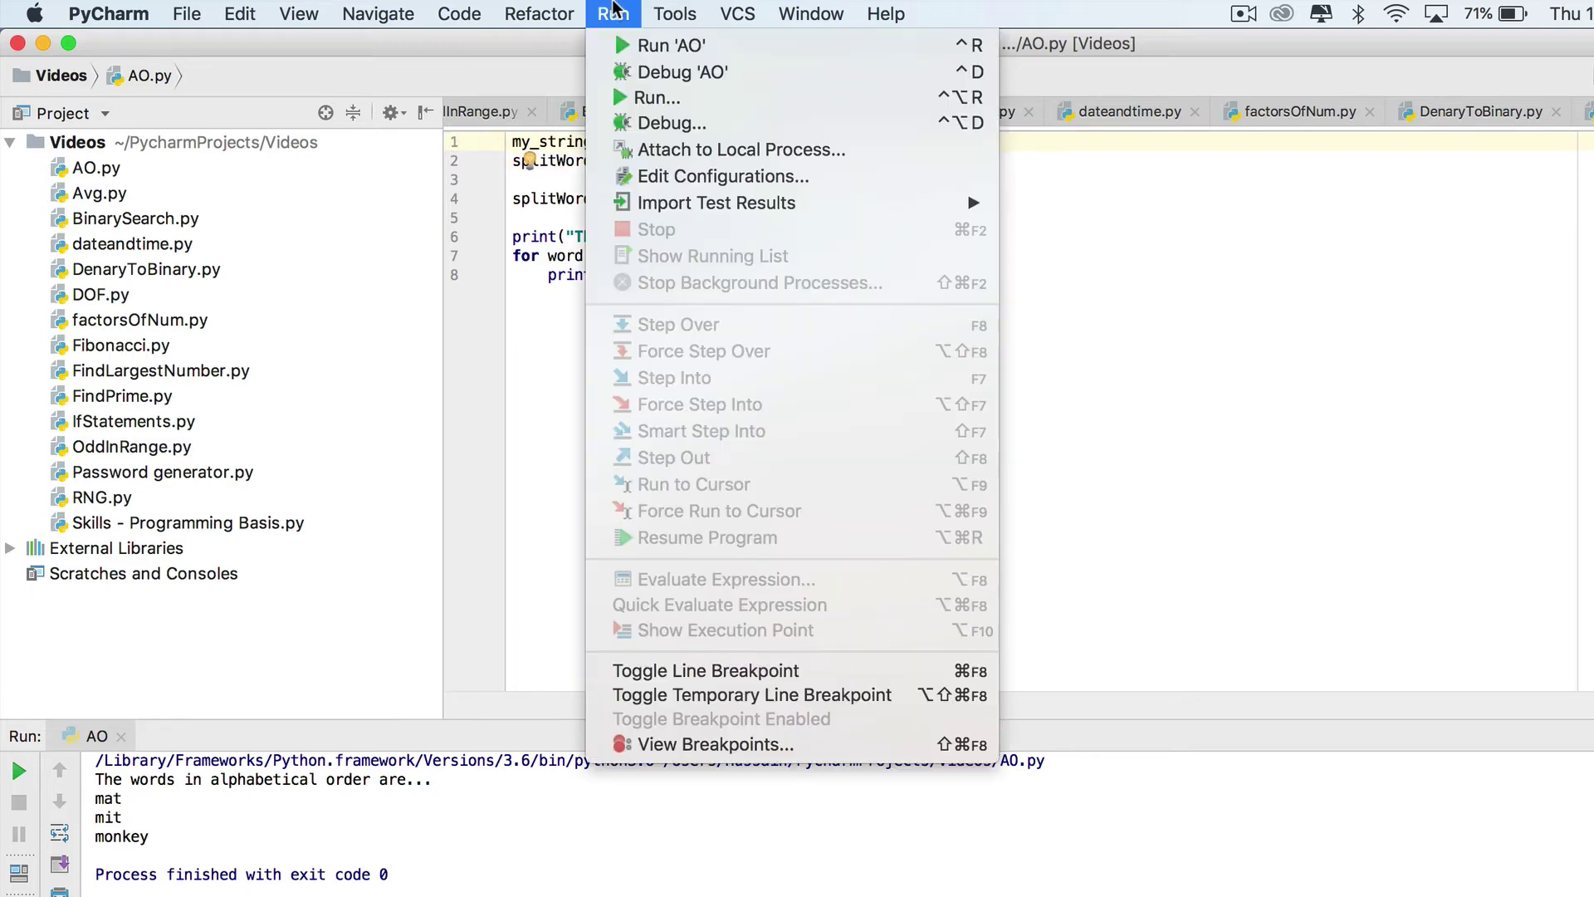
left_click(635, 46)
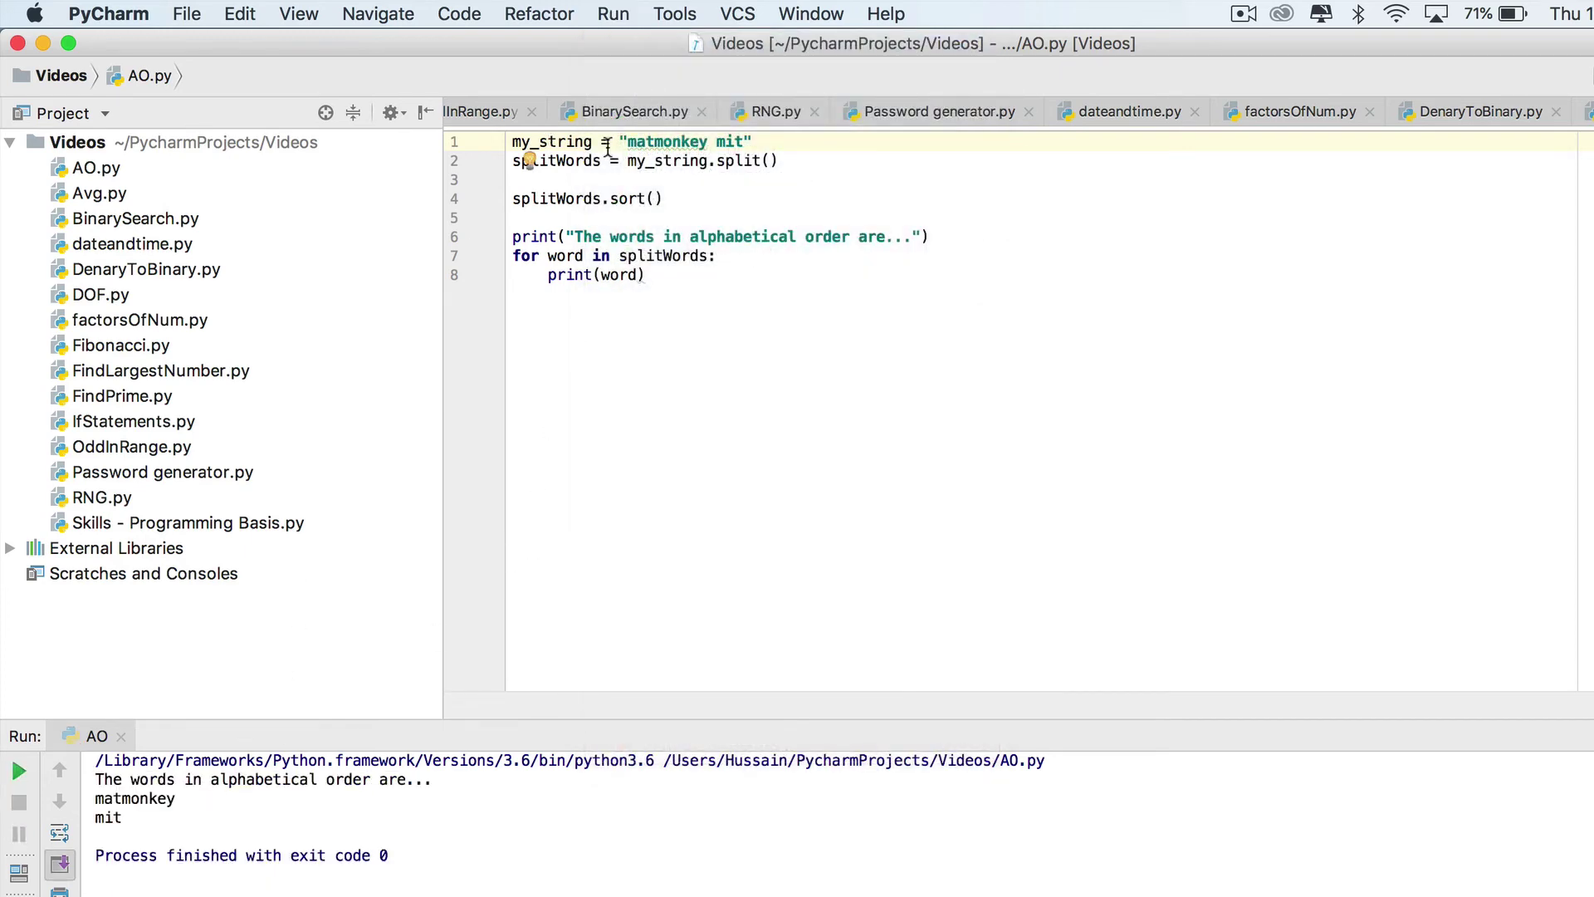
left_click(654, 142)
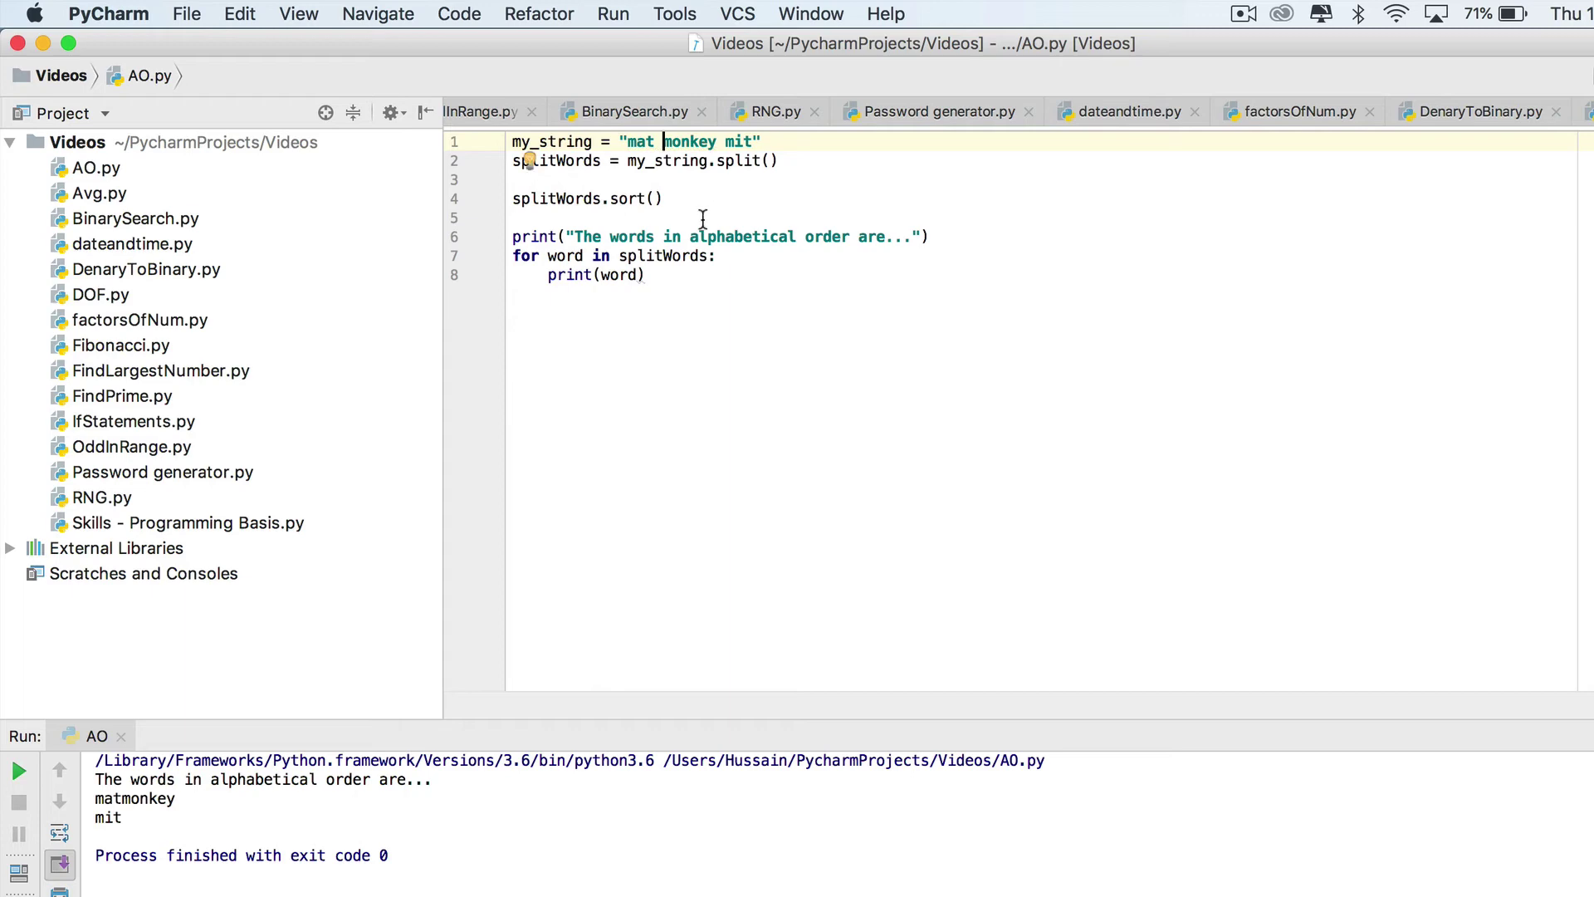
left_click_drag(518, 202, 666, 200)
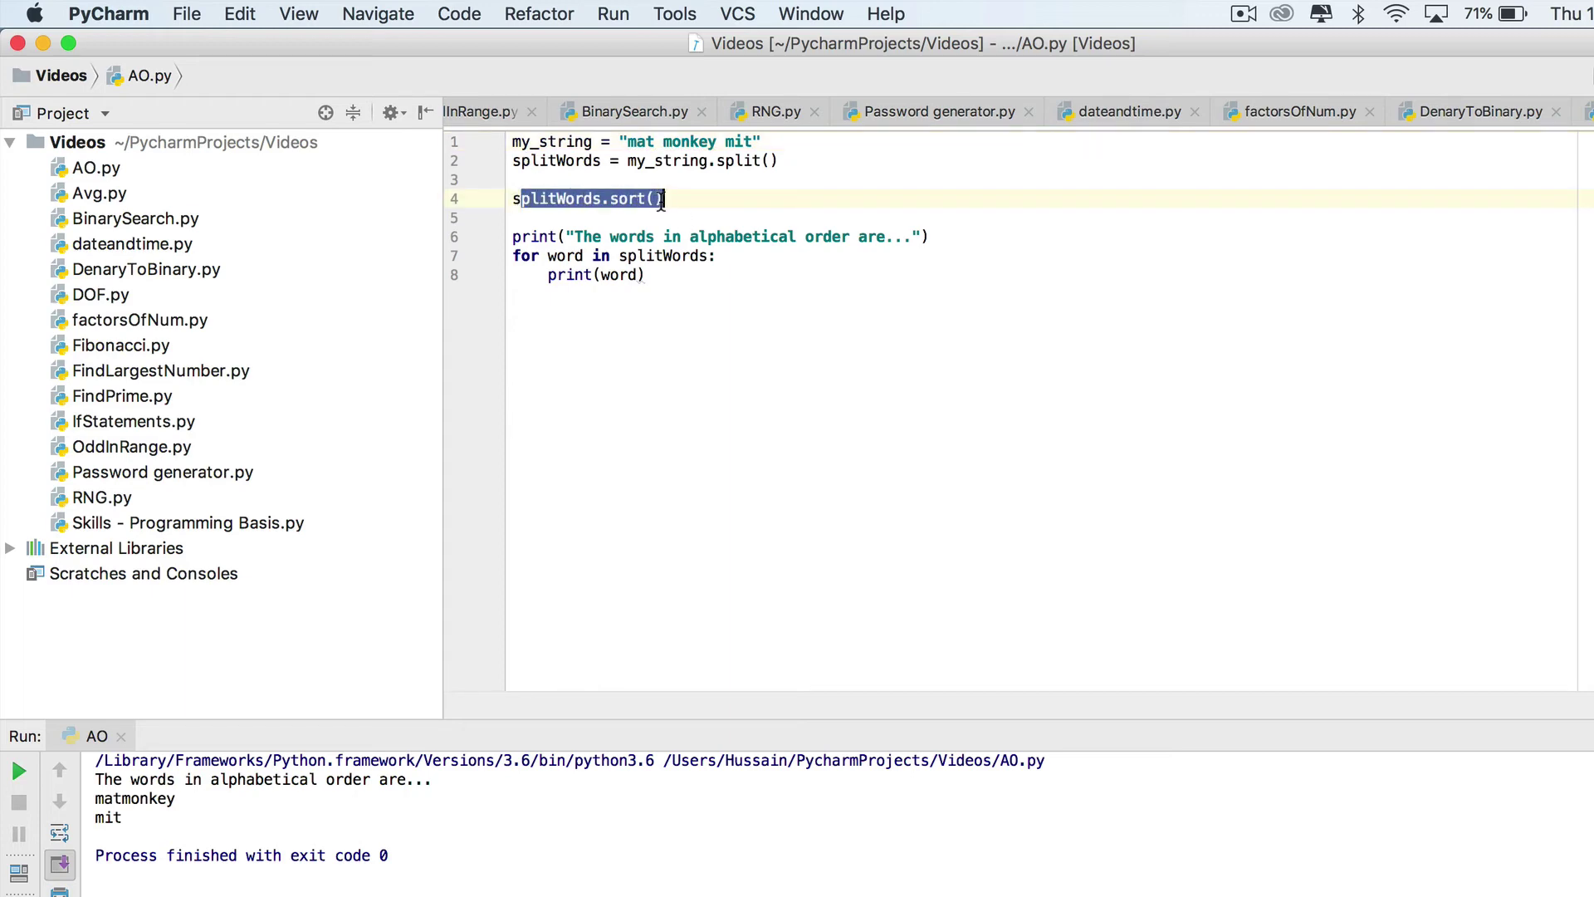
left_click(686, 199)
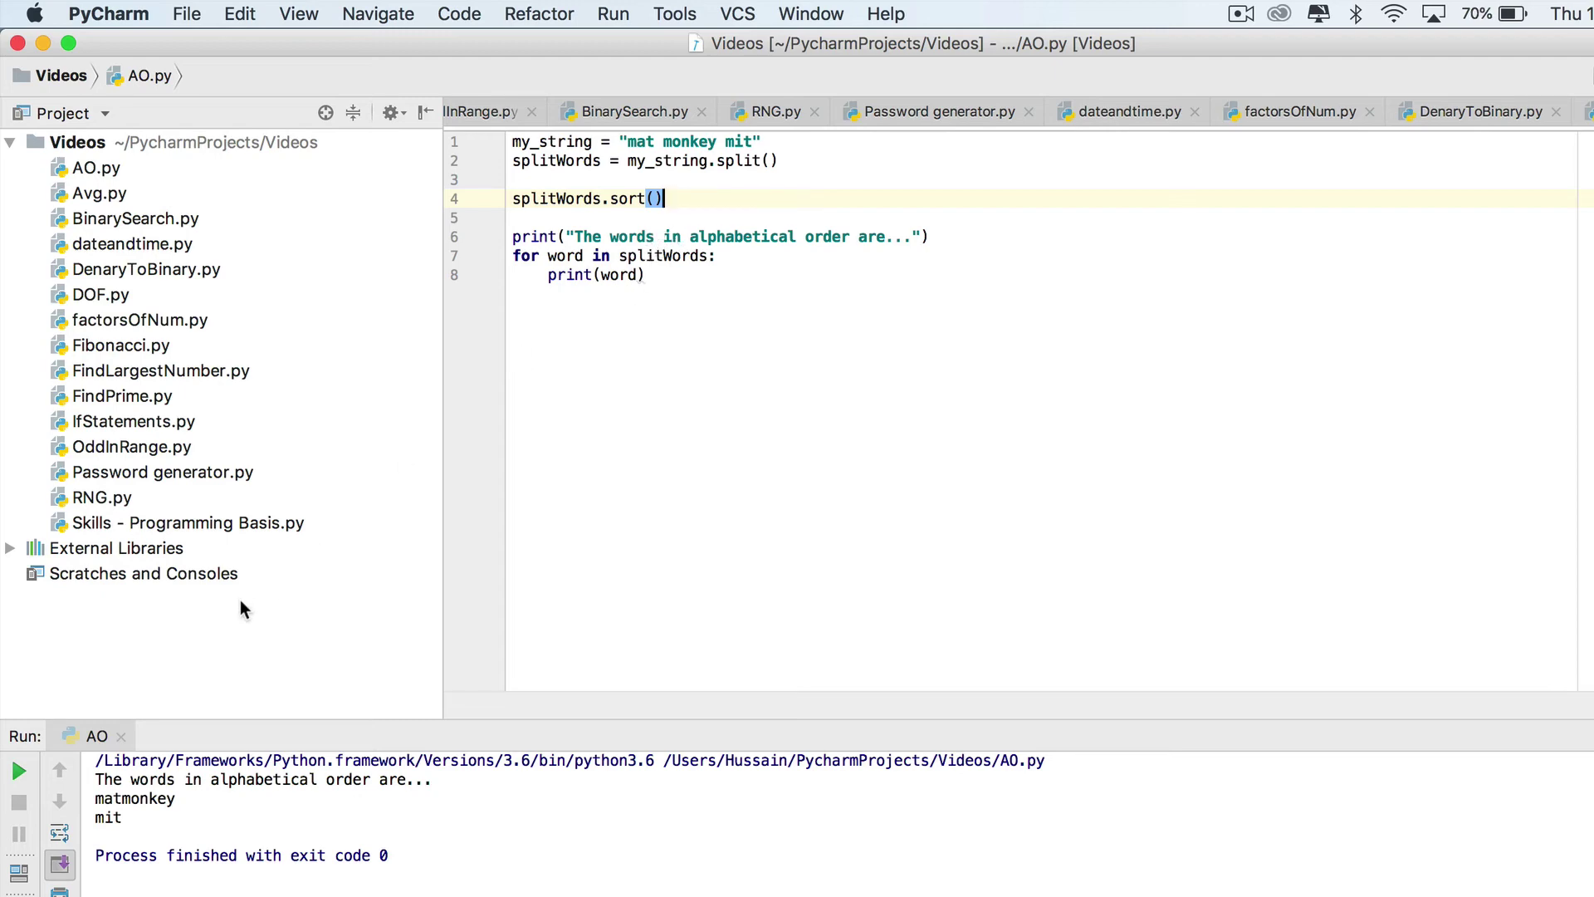
left_click(100, 781)
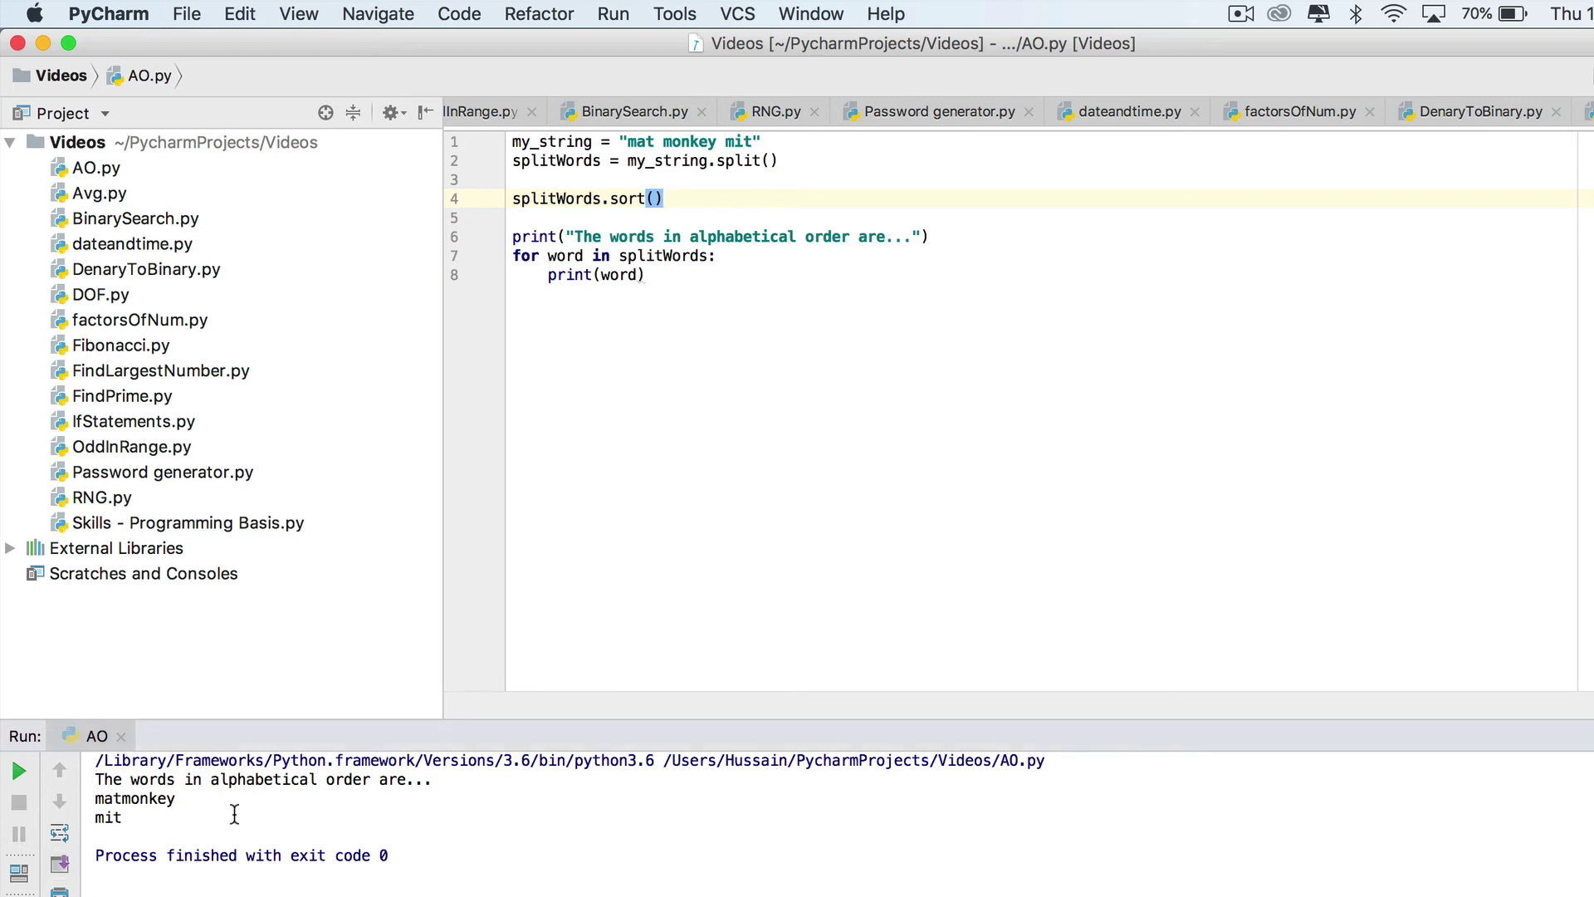
left_click_drag(126, 825, 113, 799)
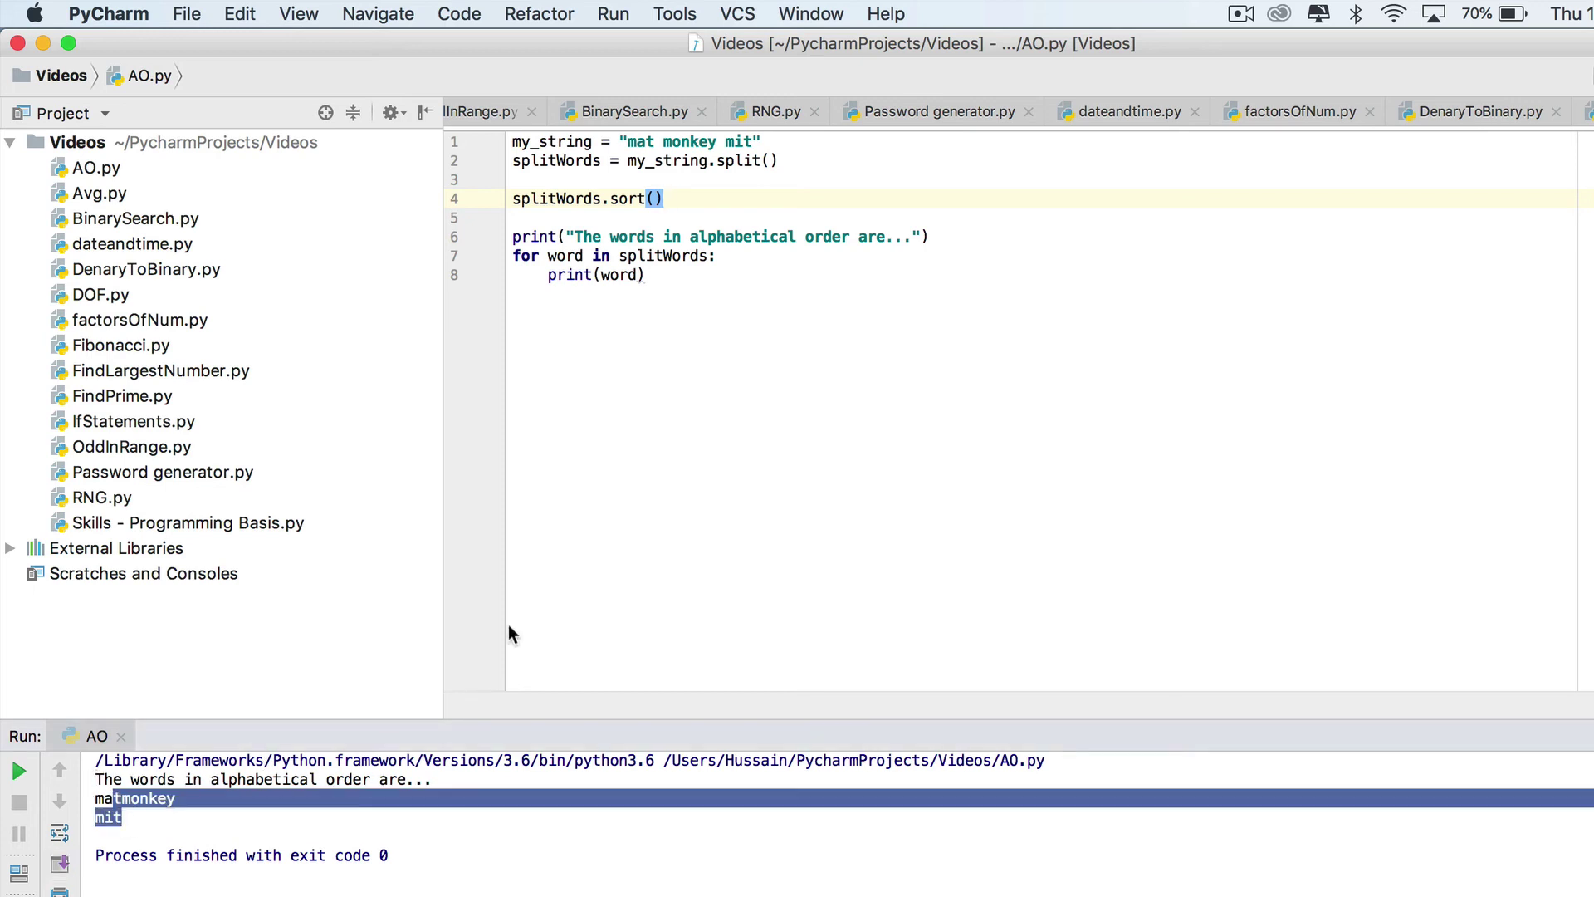
left_click(588, 363)
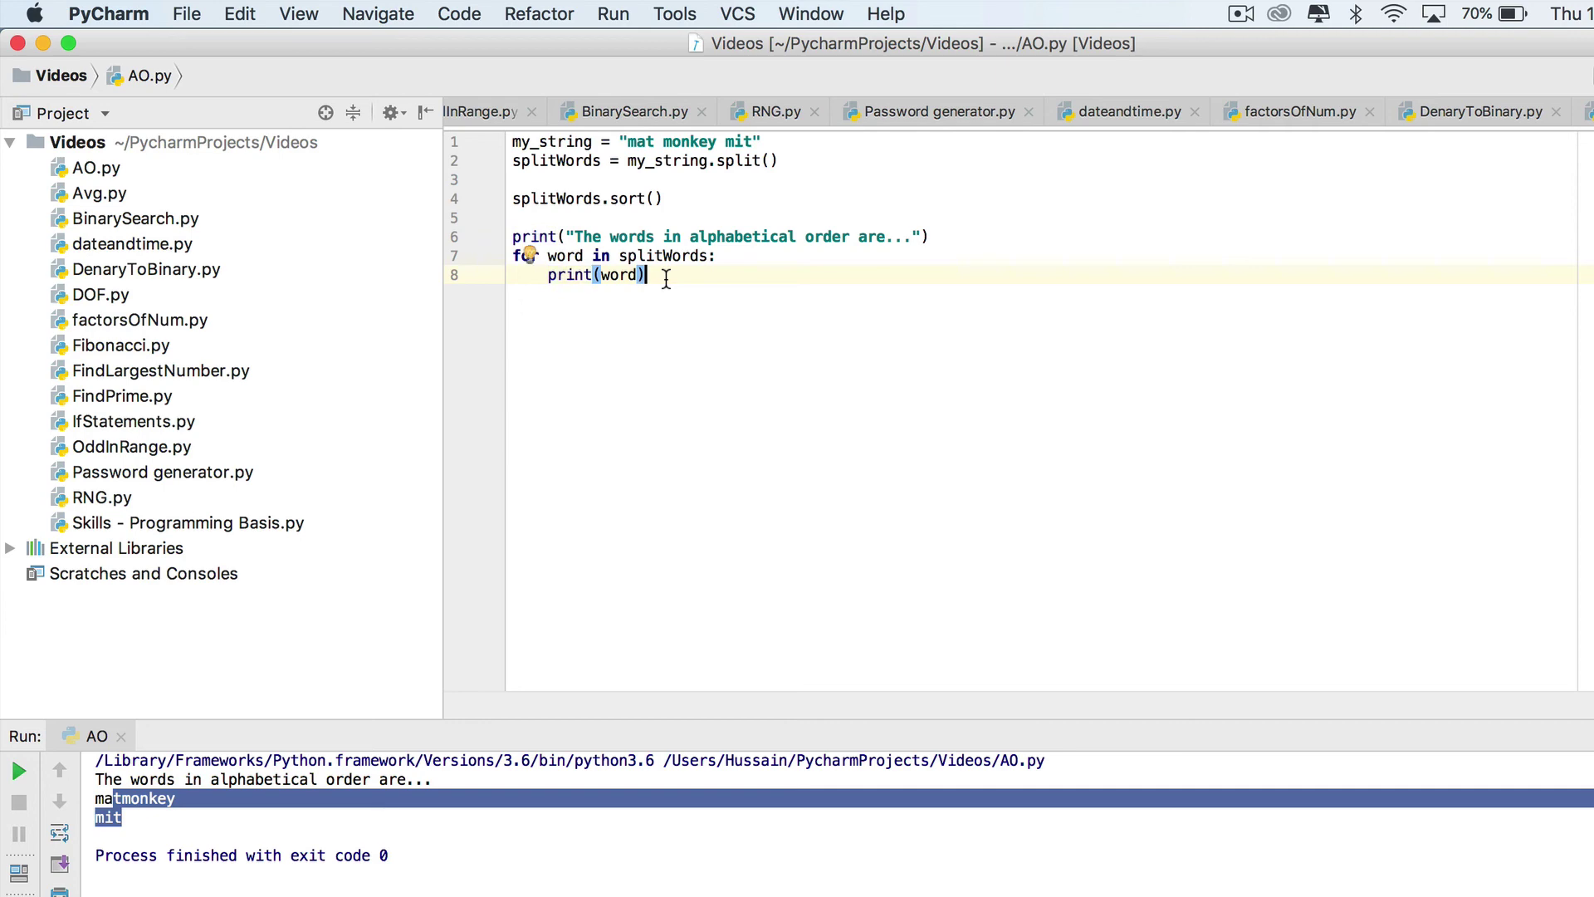